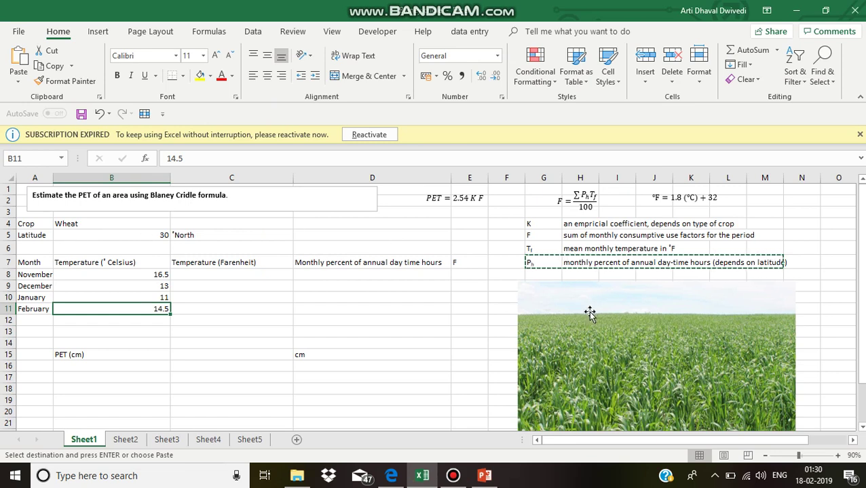
Point out the wheat picture, the latitude of 30, the February row and November's 16.5 temperature.
{"action": "left_click", "coordinate": [605, 330]}
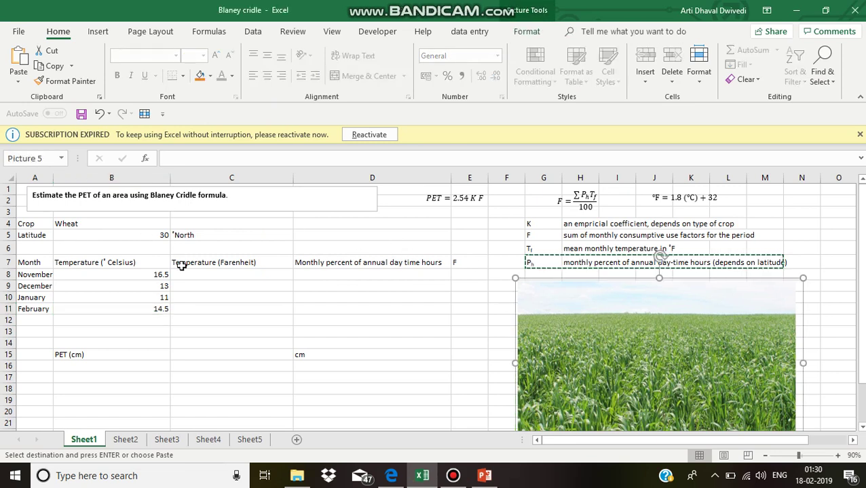
{"action": "left_click", "coordinate": [140, 236]}
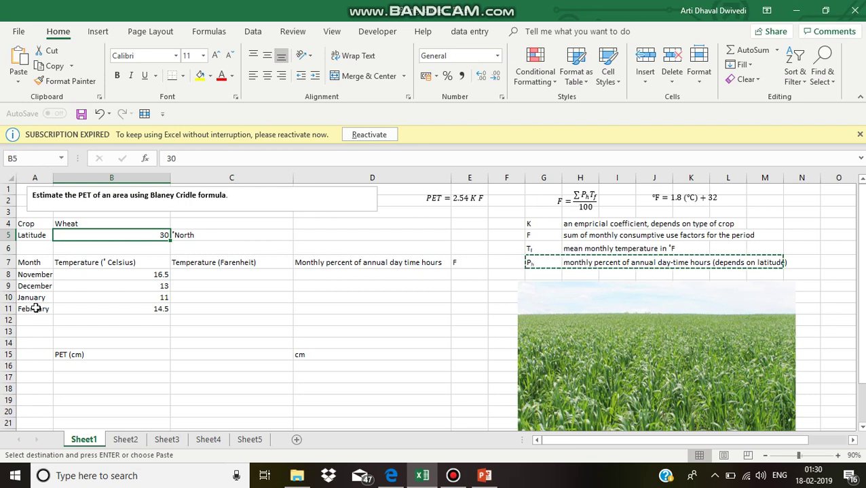
{"action": "left_click", "coordinate": [35, 309]}
{"action": "left_click", "coordinate": [105, 274]}
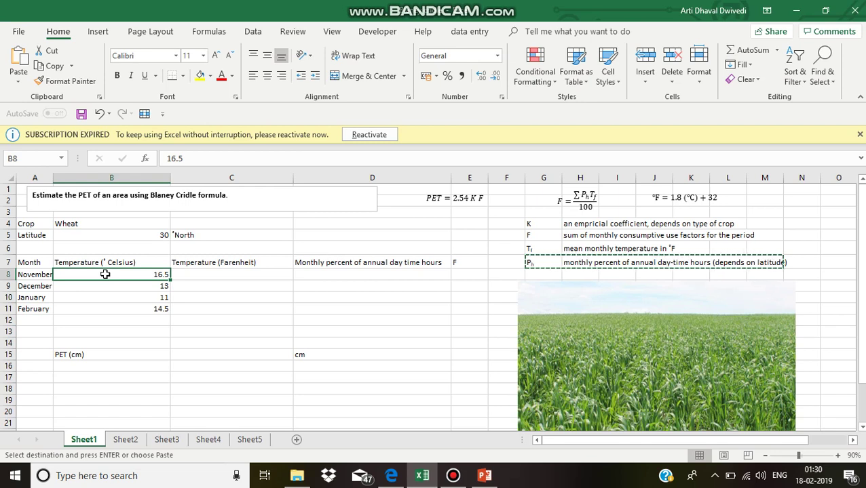
{"action": "left_click", "coordinate": [195, 276]}
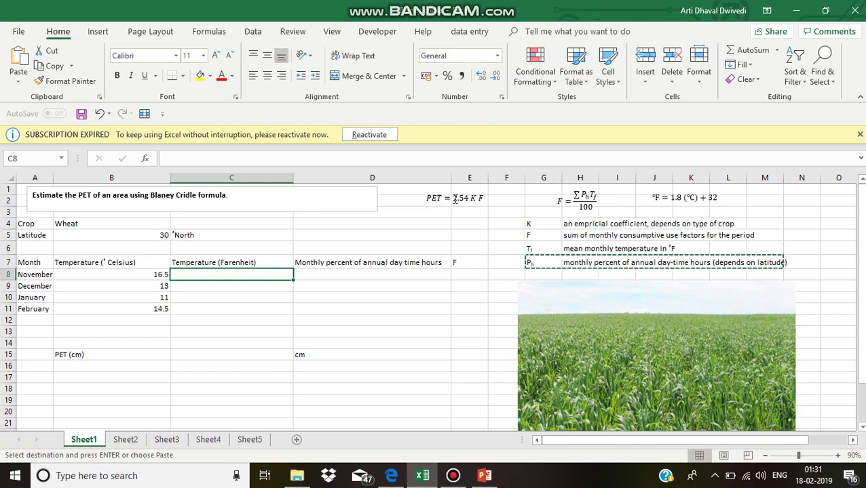
Highlight the 2.54 constant in the PET equation, then clear the copy marquee with Esc.
{"action": "left_click_drag", "start_coordinate": [455, 199], "coordinate": [471, 200]}
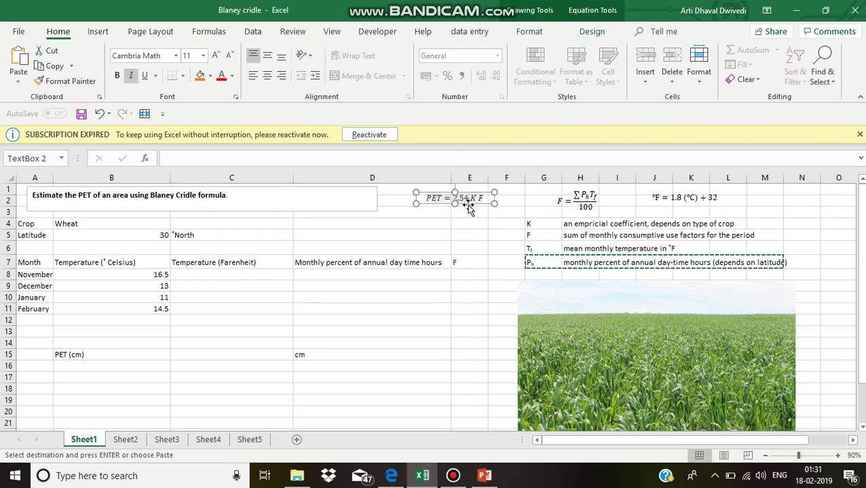
{"action": "left_click", "coordinate": [467, 211]}
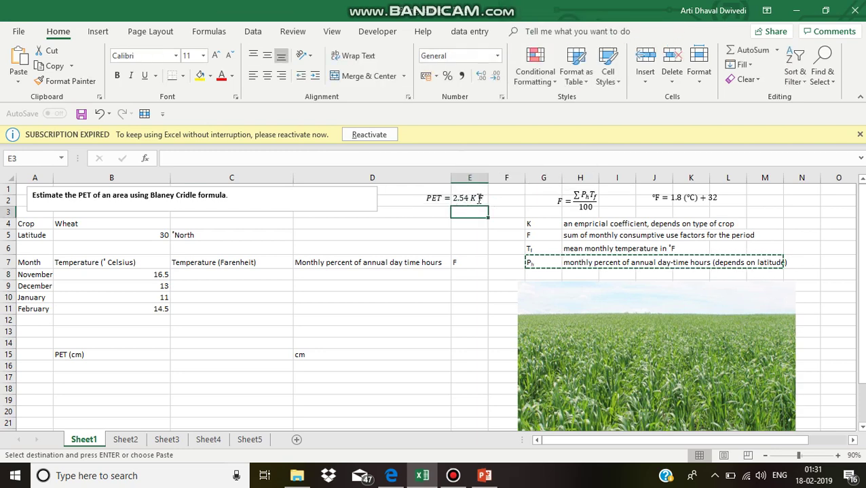
{"action": "key", "text": "Escape"}
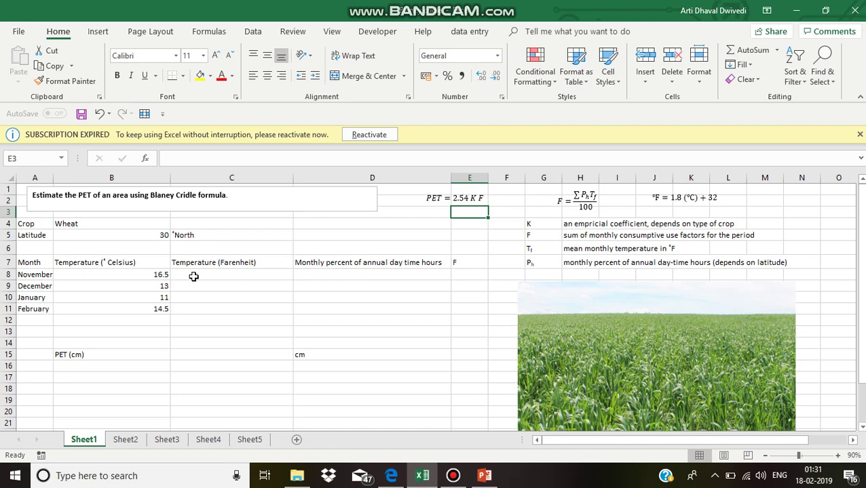
Enter =1.8*B8+32 in C8 and fill it to C11, giving 61.7, 55.4, 51.8, 58.1.
{"action": "left_click", "coordinate": [193, 277]}
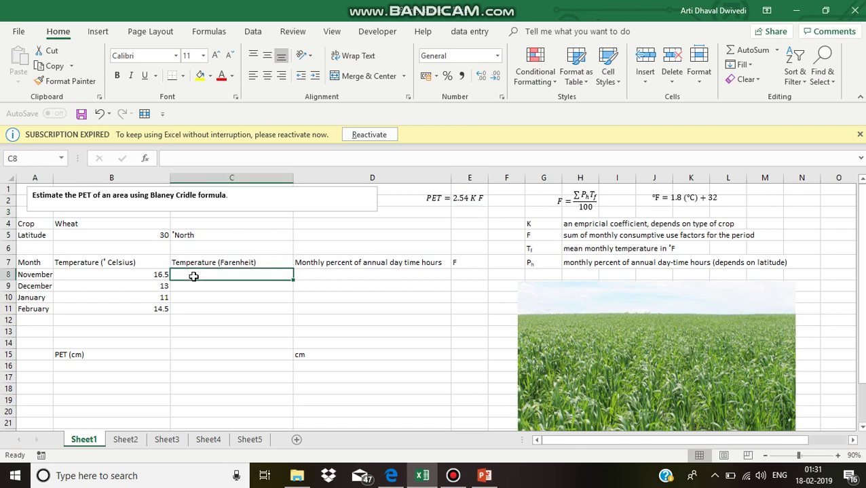
{"action": "left_click", "coordinate": [150, 277]}
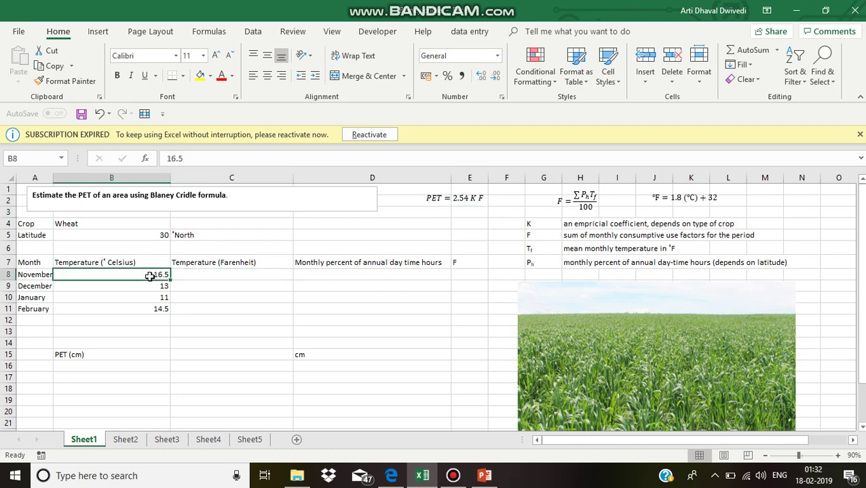
{"action": "left_click", "coordinate": [202, 274]}
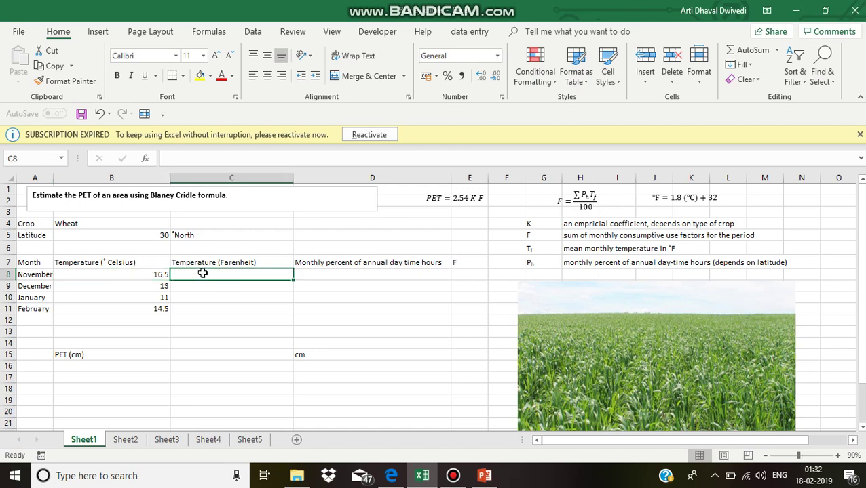
{"action": "type", "text": "="}
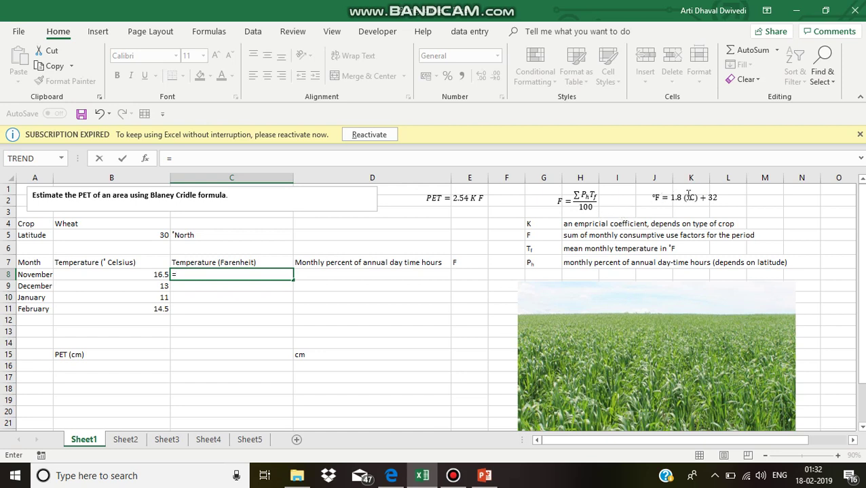
{"action": "type", "text": "1.8*"}
{"action": "left_click", "coordinate": [145, 274]}
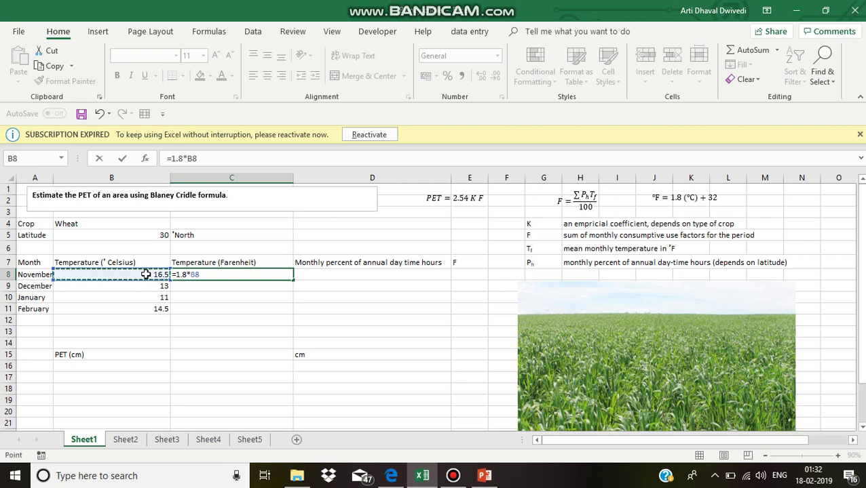
{"action": "type", "text": "+32"}
{"action": "key", "text": "Return"}
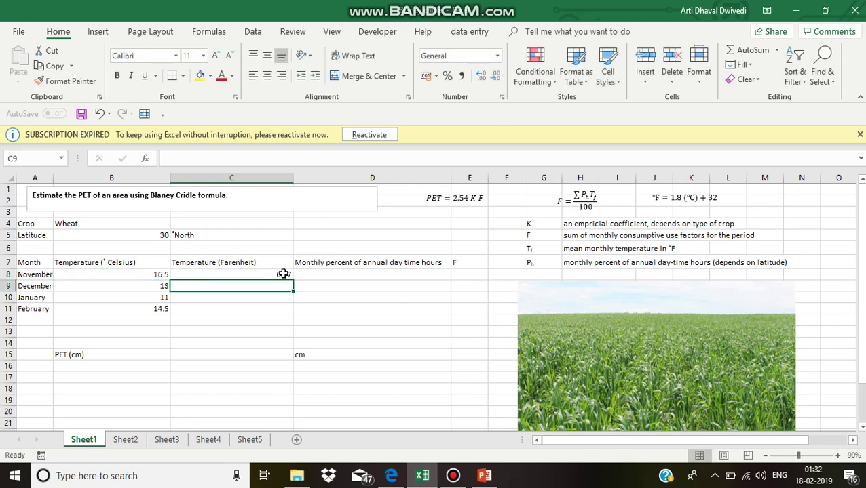
{"action": "left_click", "coordinate": [289, 275]}
{"action": "left_click_drag", "start_coordinate": [291, 279], "coordinate": [292, 313]}
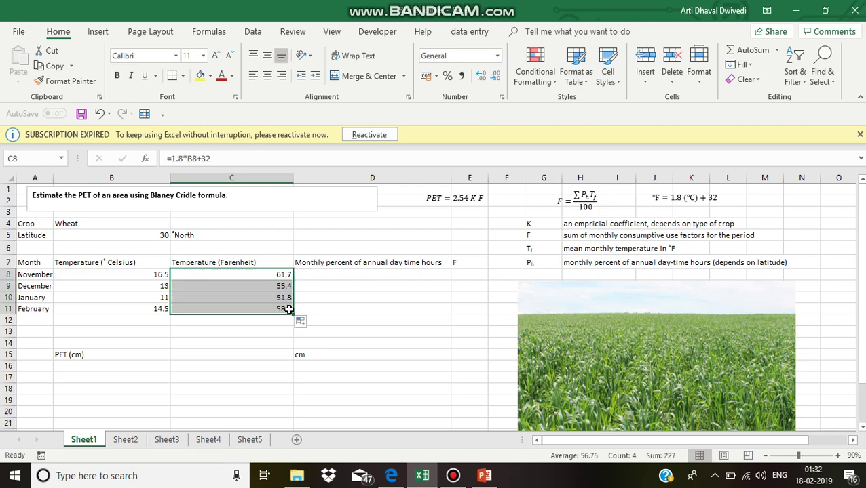
{"action": "left_click", "coordinate": [354, 274]}
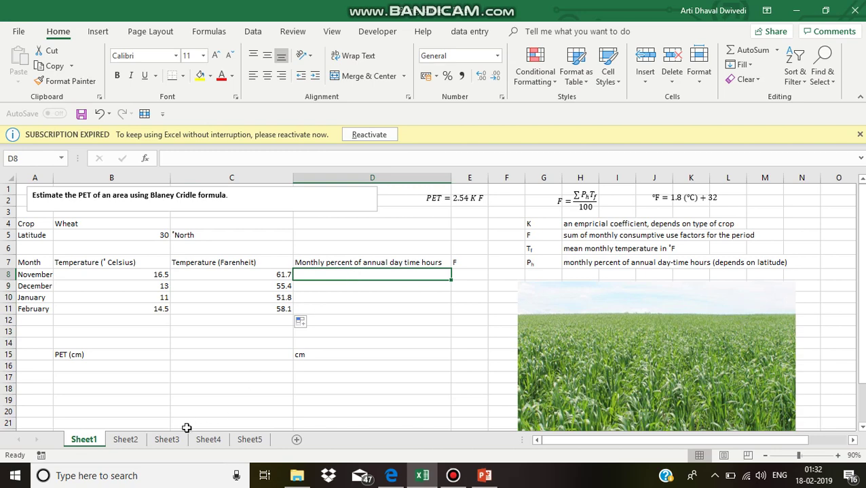
Look over Sheet2 and Sheet3's latitude table, then return to Sheet1's 30° North latitude.
{"action": "left_click", "coordinate": [139, 441]}
{"action": "left_click", "coordinate": [165, 440]}
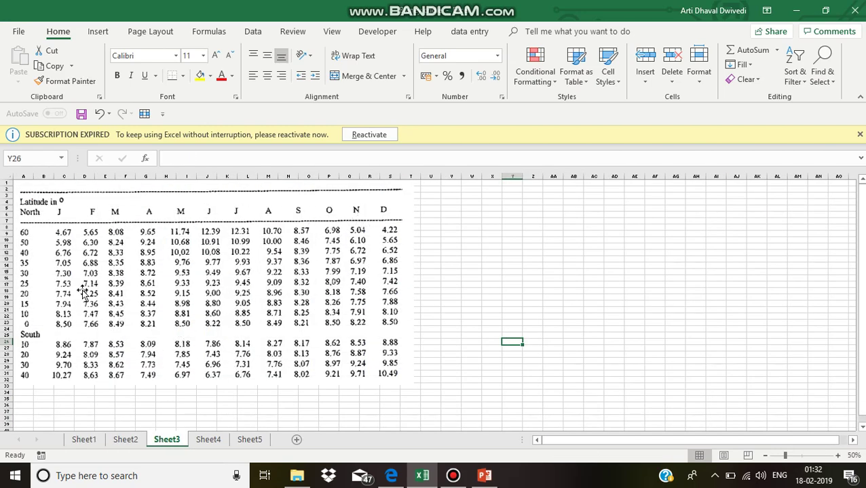
{"action": "left_click", "coordinate": [82, 440]}
{"action": "left_click", "coordinate": [157, 235]}
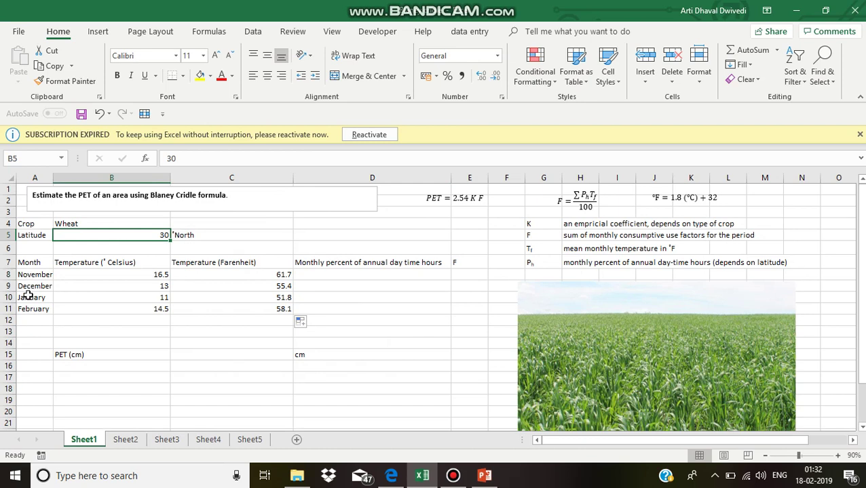
Bold the row 7 headings from Month onward, then view Sheet3's day-time percentages.
{"action": "left_click_drag", "start_coordinate": [37, 263], "coordinate": [460, 263]}
{"action": "key", "text": "ctrl+b"}
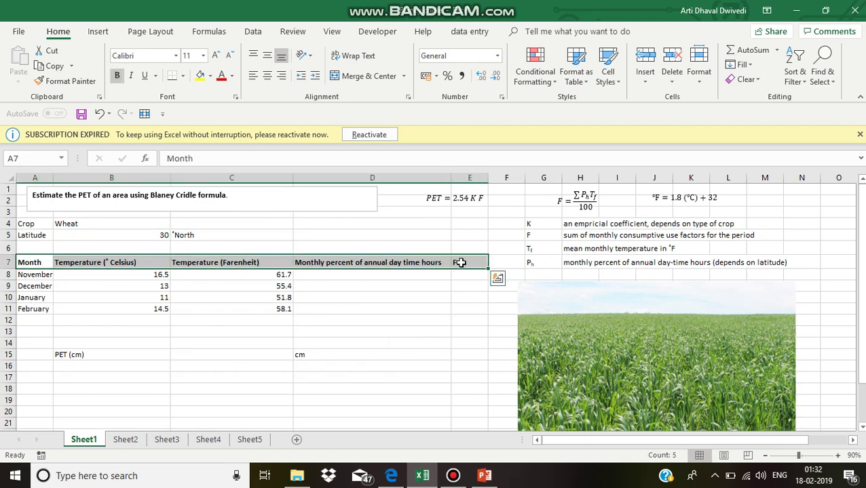
{"action": "left_click", "coordinate": [355, 313]}
{"action": "left_click", "coordinate": [167, 439]}
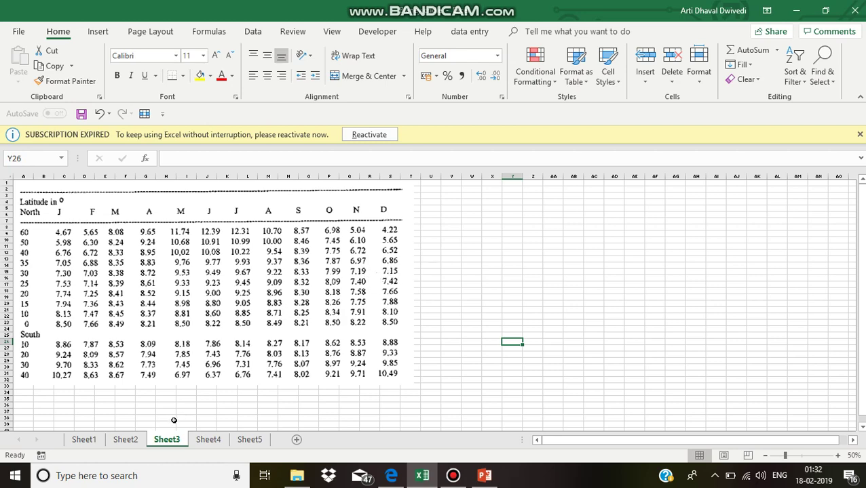
Enter November's 7.19 and December's 7.15 day-time percentages in D8 and D9.
{"action": "left_click", "coordinate": [84, 440]}
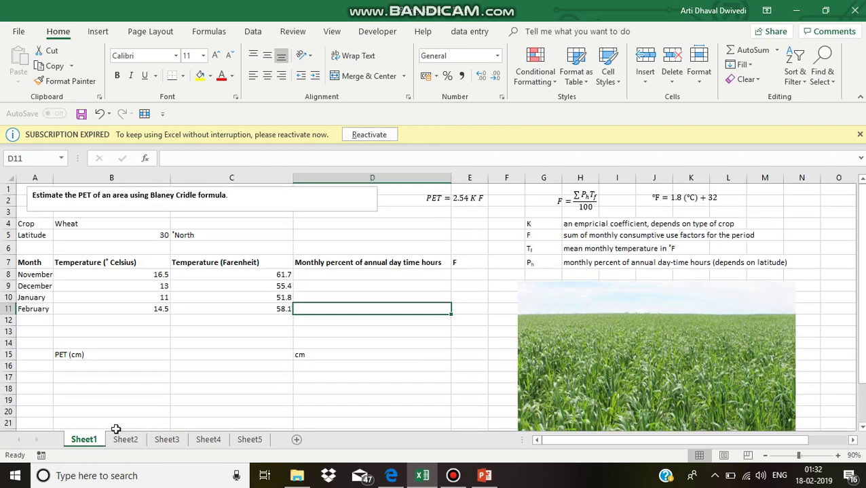
{"action": "left_click", "coordinate": [323, 274]}
{"action": "type", "text": "7.19"}
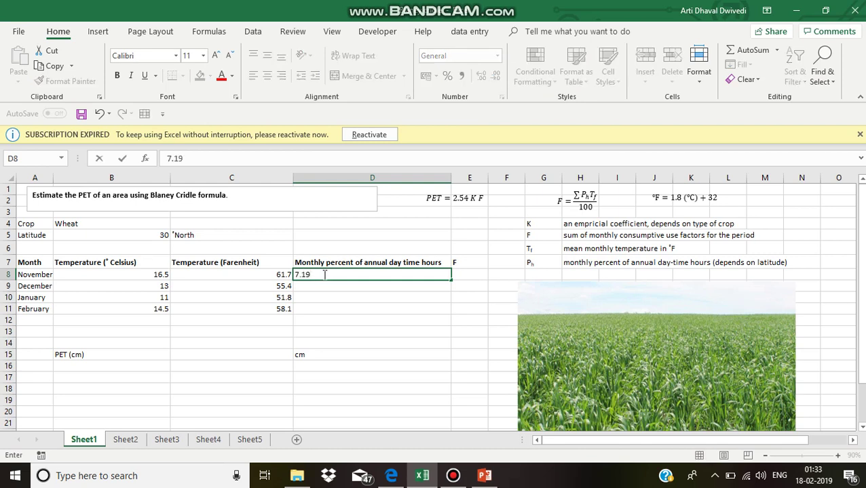
{"action": "key", "text": "Return"}
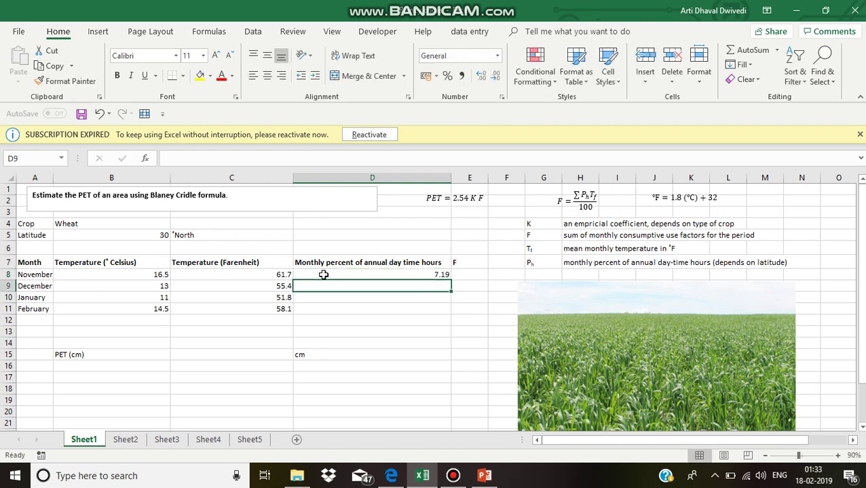
{"action": "type", "text": "7.15"}
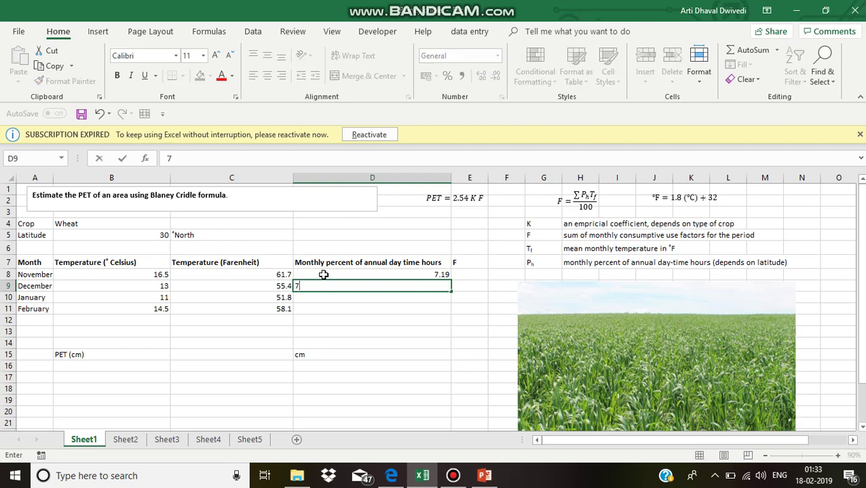
Check Sheet3's table, then enter 7.30 for January and 7.03 for February.
{"action": "left_click", "coordinate": [171, 441]}
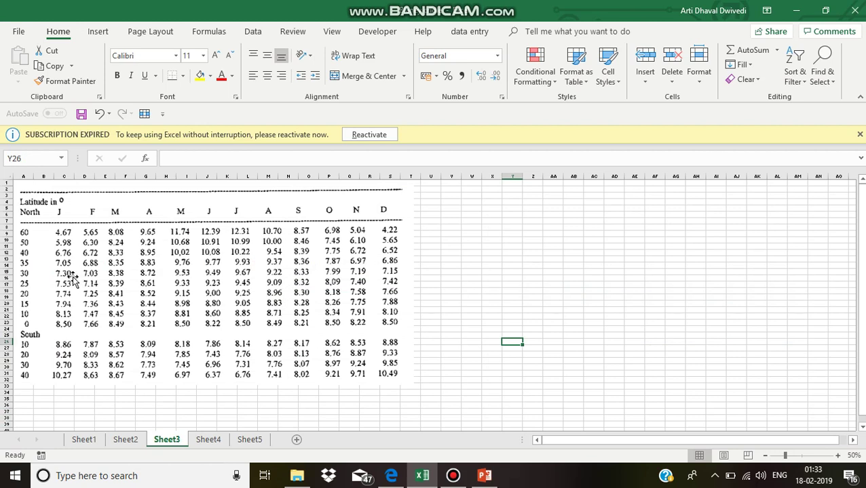
{"action": "left_click", "coordinate": [84, 440]}
{"action": "left_click", "coordinate": [397, 300]}
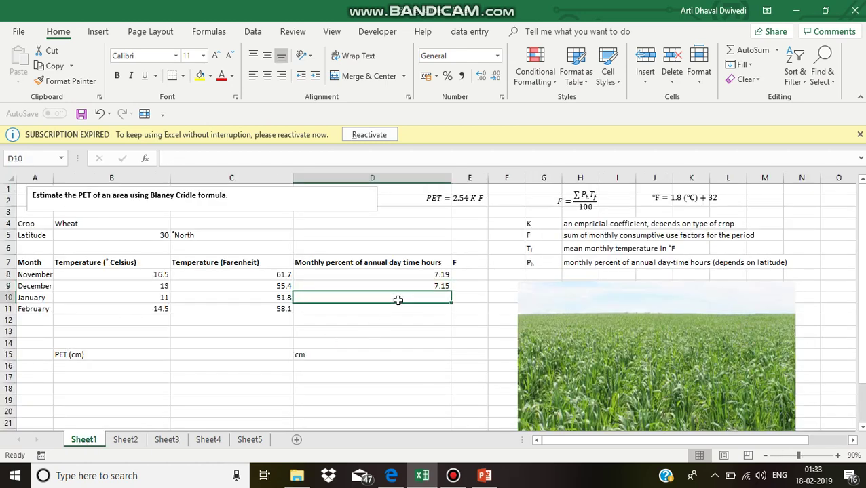
{"action": "type", "text": "7.30"}
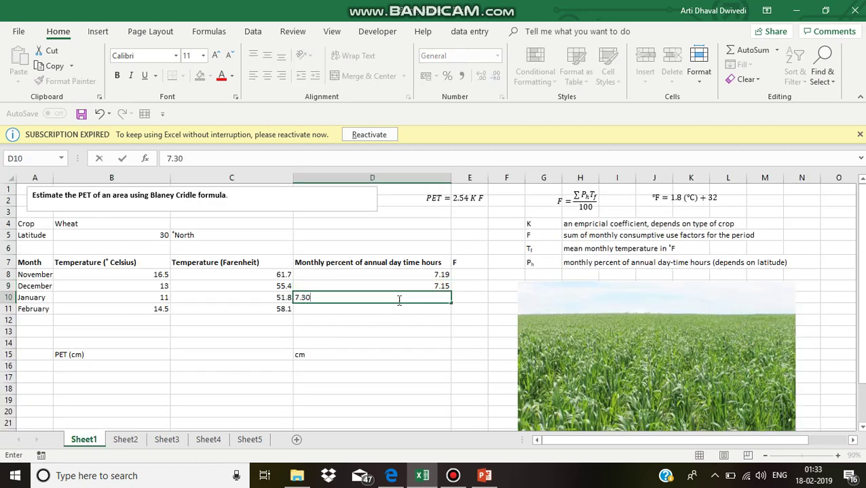
{"action": "left_click", "coordinate": [404, 312]}
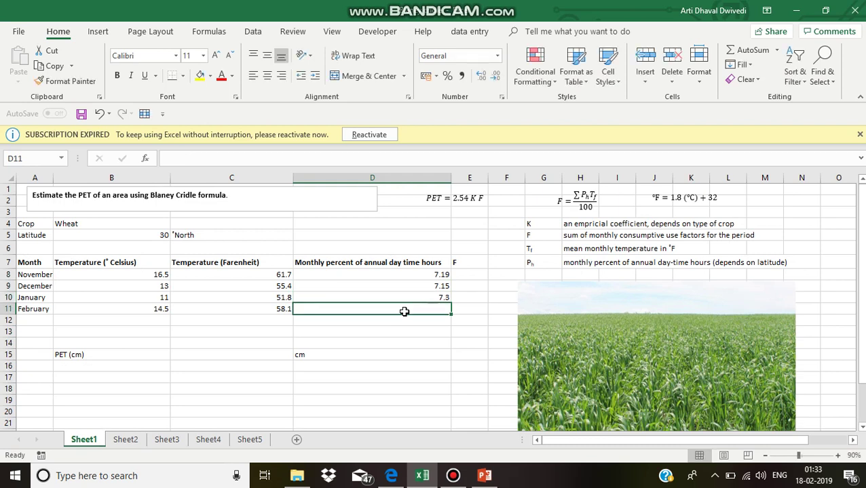
{"action": "type", "text": "7"}
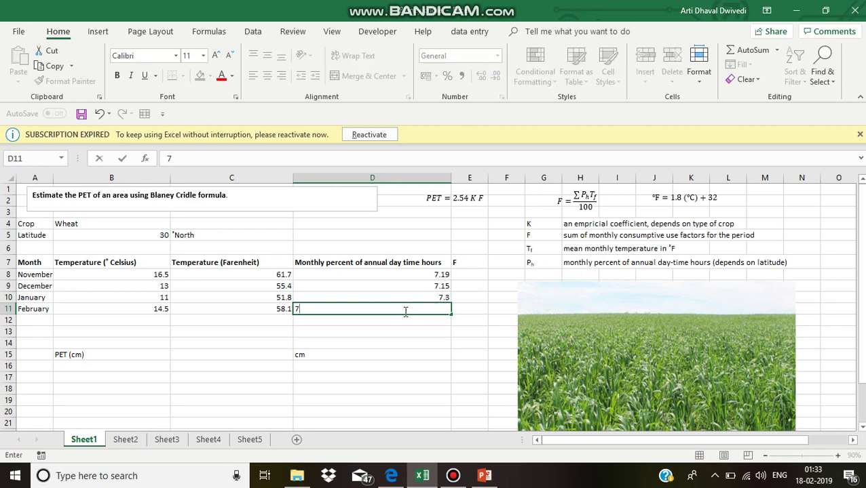
{"action": "type", "text": ".03"}
{"action": "left_click", "coordinate": [406, 320]}
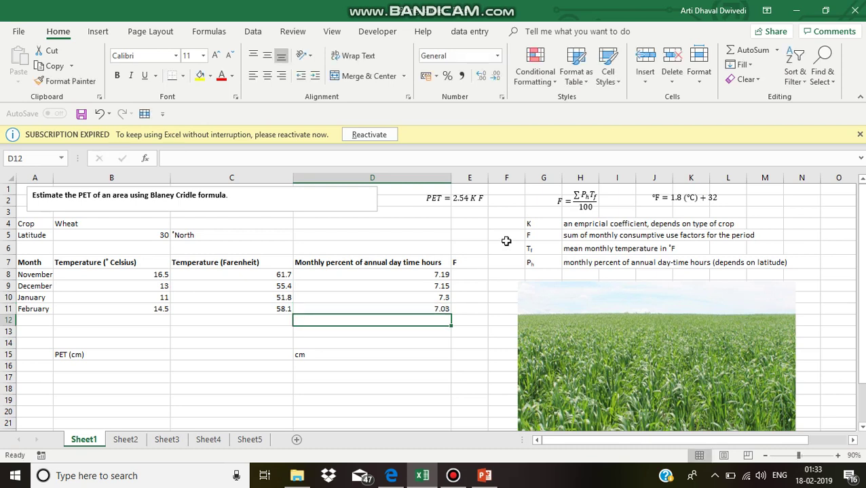
{"action": "left_click", "coordinate": [471, 273]}
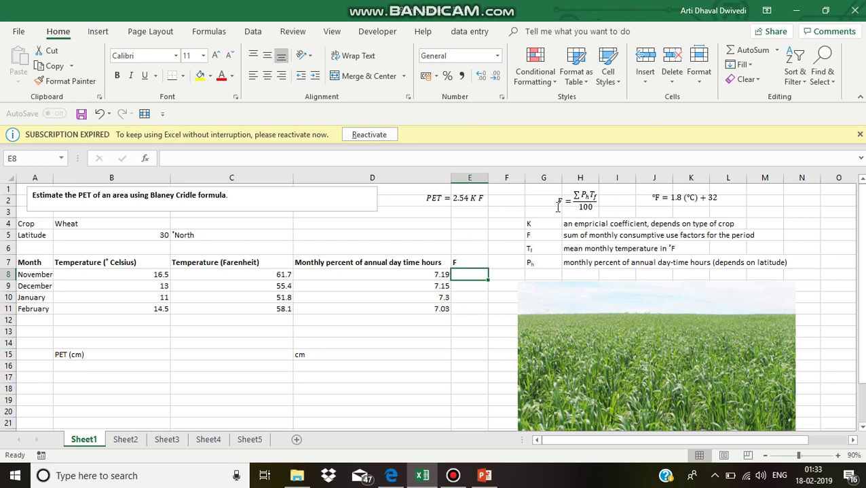
Enter =C8*D8 in E8, multiplying November's Fahrenheit temperature by its day-time percentage.
{"action": "left_click", "coordinate": [348, 264]}
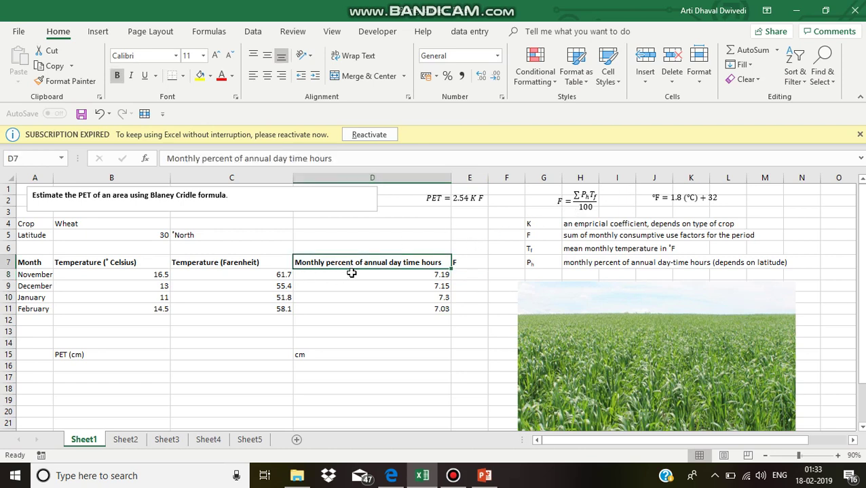
{"action": "left_click", "coordinate": [245, 266]}
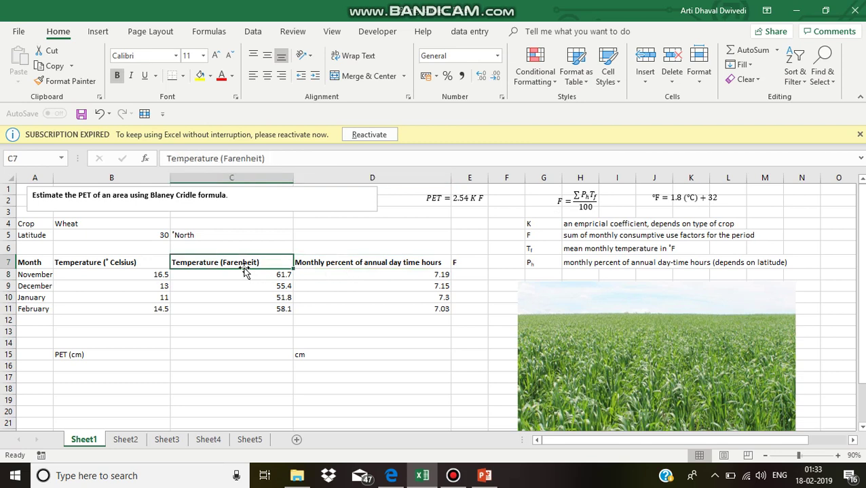
{"action": "left_click", "coordinate": [471, 275]}
{"action": "type", "text": "="}
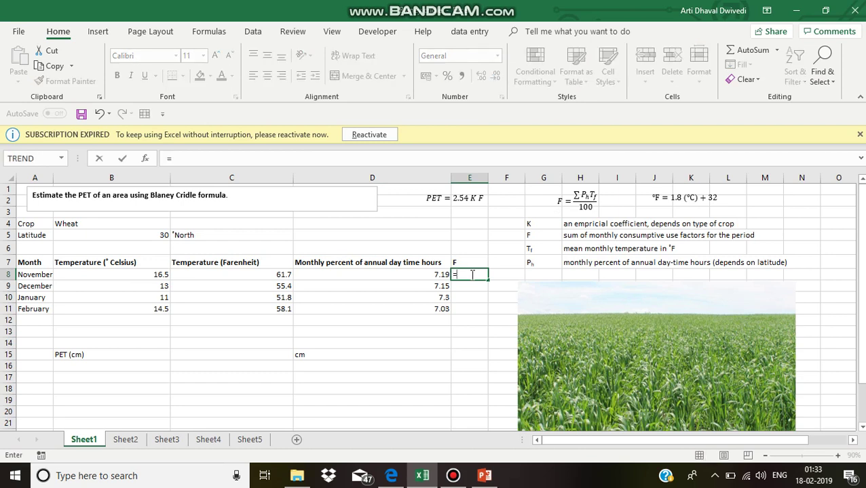
{"action": "left_click", "coordinate": [268, 274]}
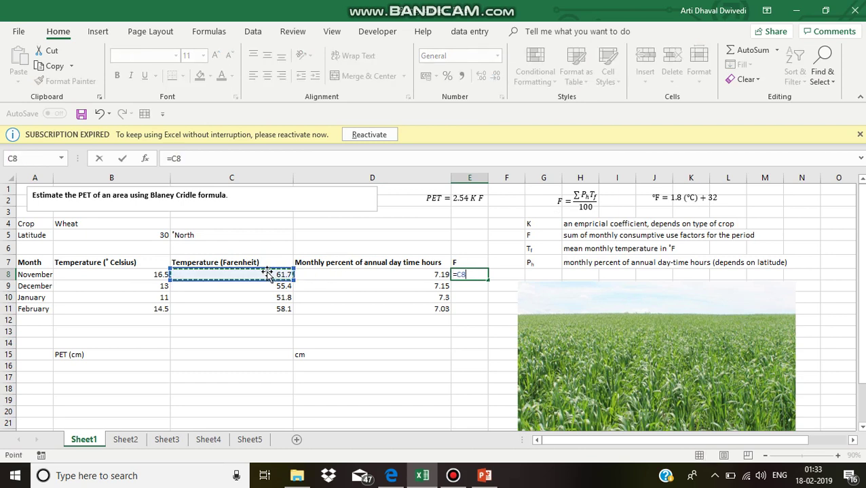
{"action": "type", "text": "*"}
{"action": "left_click", "coordinate": [416, 274]}
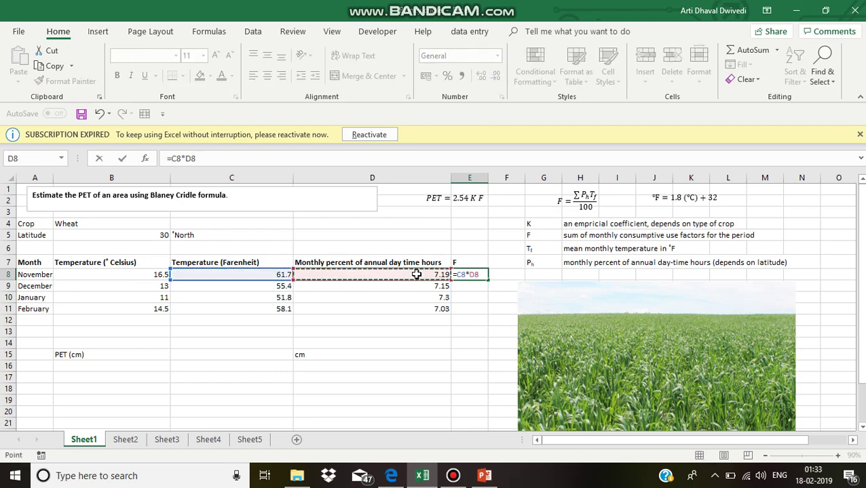
{"action": "key", "text": "Return"}
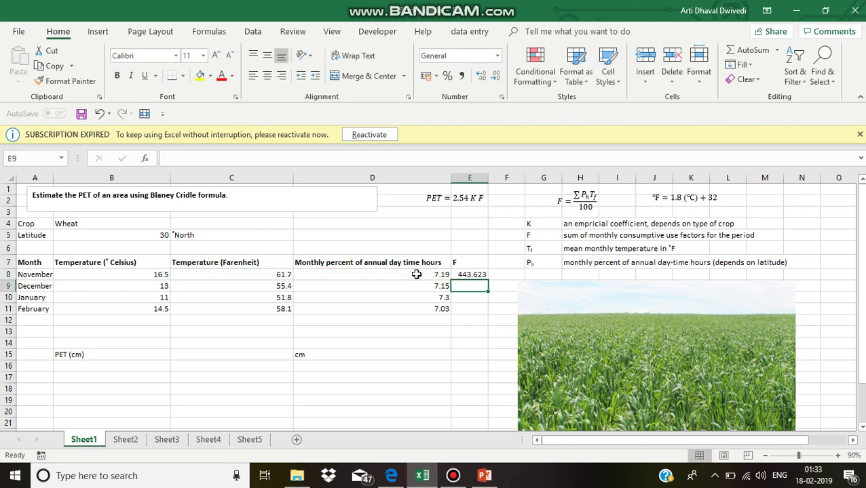
Abandon a premature fill-down and correct E8's formula to =C8*D8/100.
{"action": "left_click", "coordinate": [479, 274]}
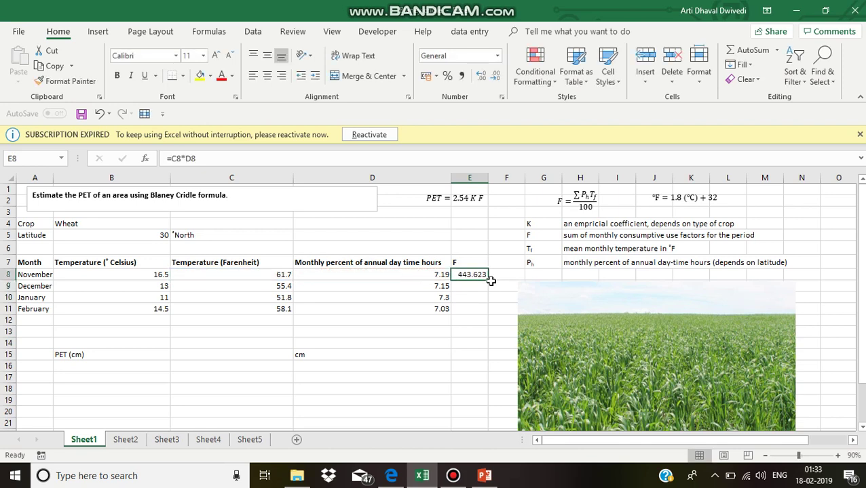
{"action": "left_click_drag", "start_coordinate": [488, 280], "coordinate": [485, 301]}
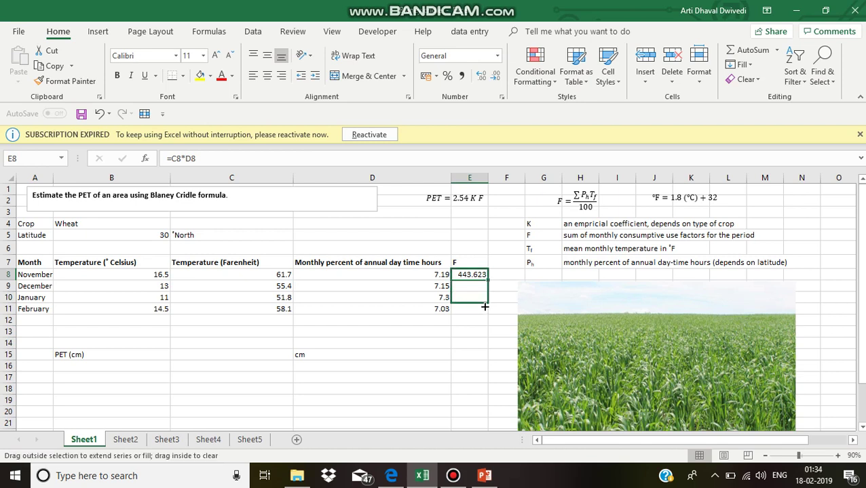
{"action": "left_click_drag", "start_coordinate": [484, 308], "coordinate": [484, 310]}
{"action": "left_click_drag", "start_coordinate": [483, 309], "coordinate": [483, 275]}
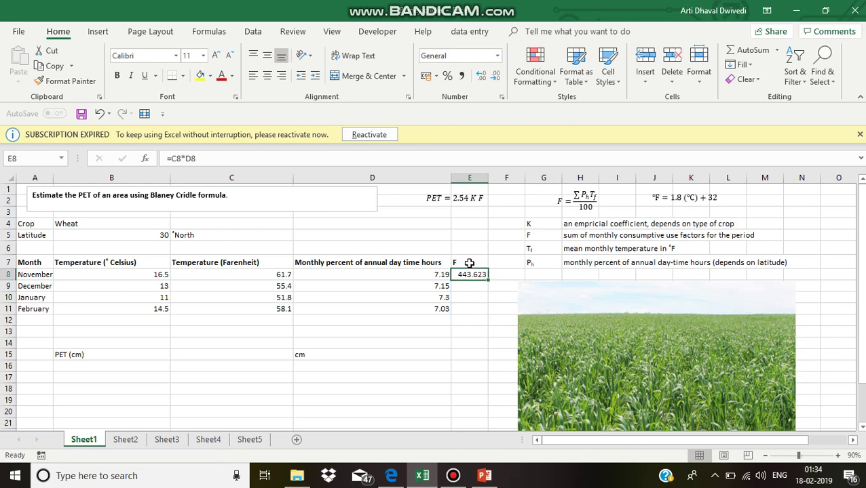
{"action": "left_click", "coordinate": [468, 262]}
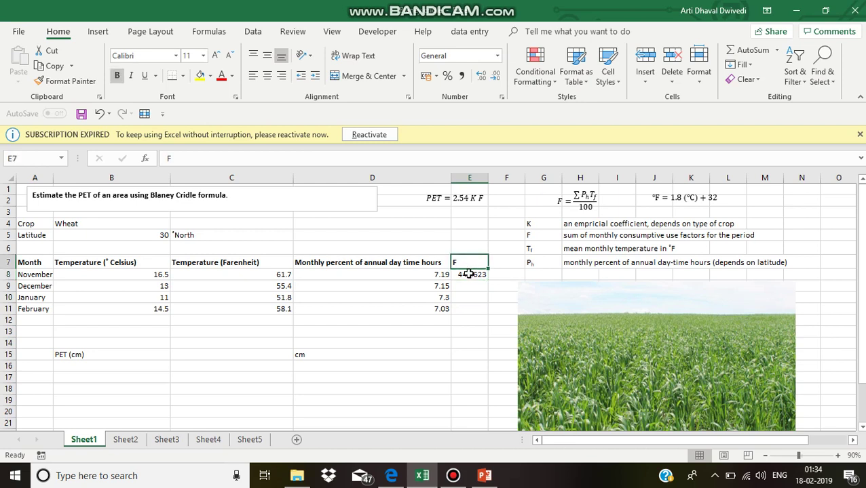
{"action": "left_click", "coordinate": [466, 275]}
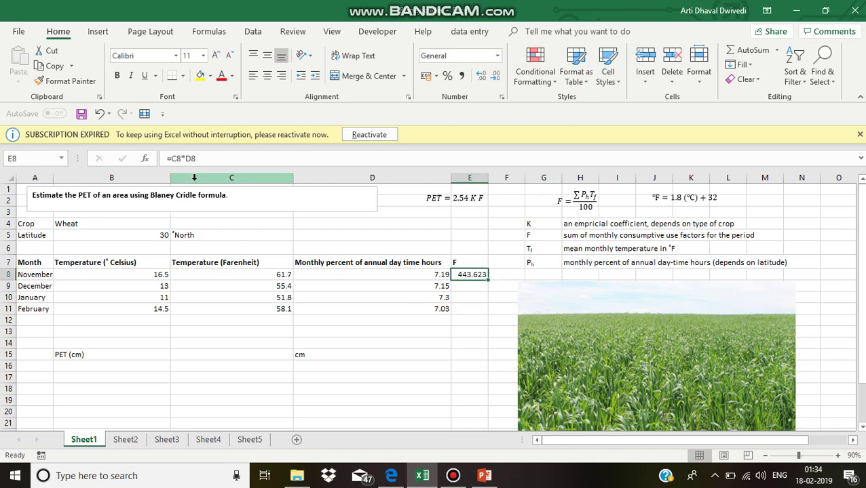
{"action": "left_click", "coordinate": [201, 158]}
{"action": "type", "text": "/100"}
{"action": "key", "text": "Return"}
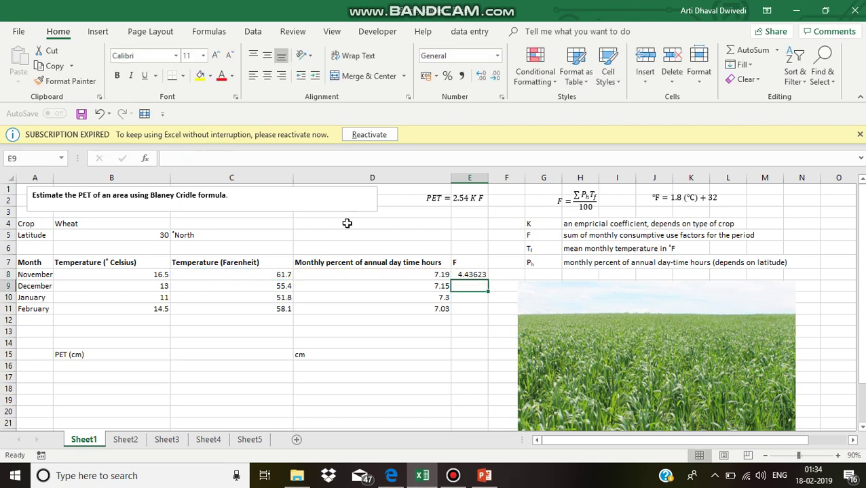
Show E8 at two decimals and fill it to E11, giving 4.44, 3.96, 3.78, 4.08.
{"action": "left_click", "coordinate": [470, 275]}
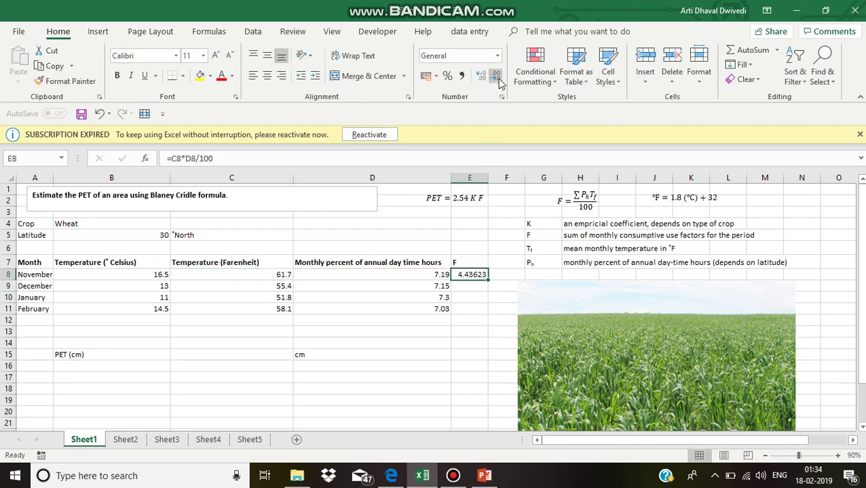
{"action": "left_click", "coordinate": [497, 76]}
{"action": "left_click", "coordinate": [497, 77]}
{"action": "left_click", "coordinate": [497, 76]}
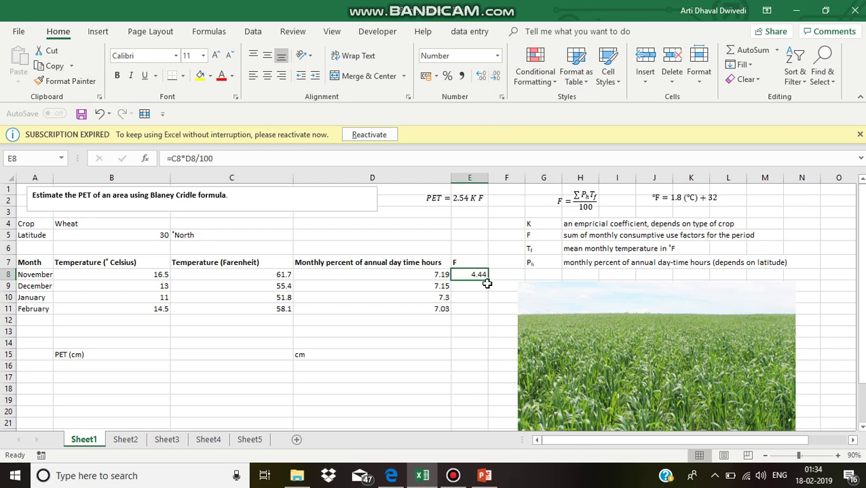
{"action": "left_click_drag", "start_coordinate": [488, 279], "coordinate": [486, 316]}
{"action": "left_click", "coordinate": [469, 320]}
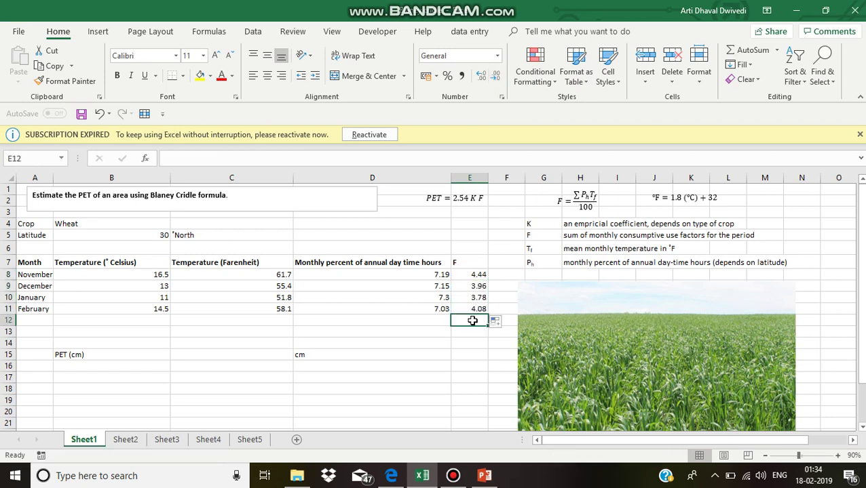
{"action": "left_click", "coordinate": [473, 274]}
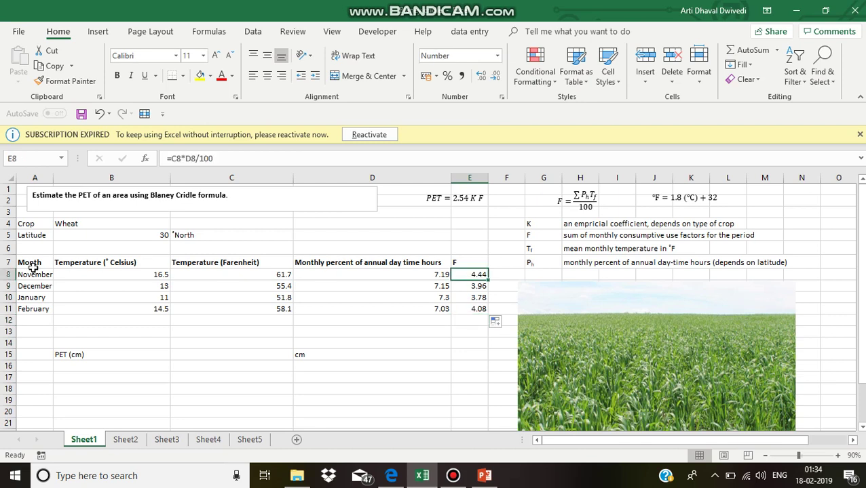
{"action": "left_click", "coordinate": [480, 287]}
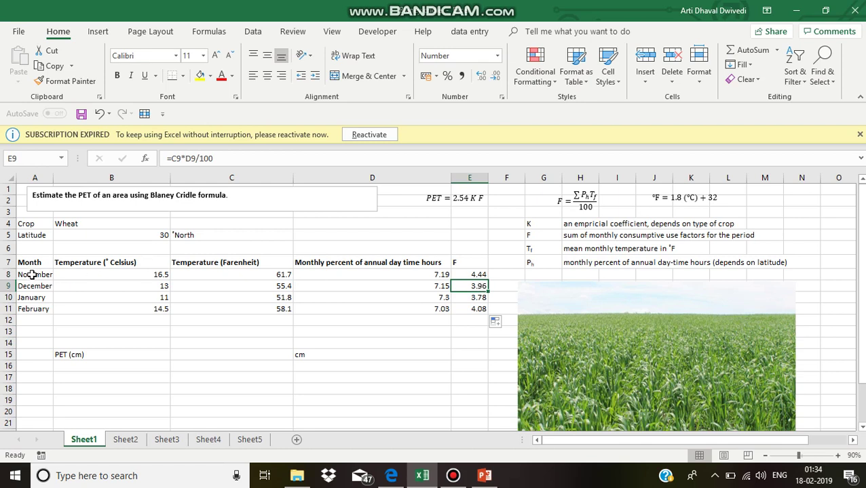
AutoSum the four F values into E12, totalling 16.26.
{"action": "left_click", "coordinate": [478, 320]}
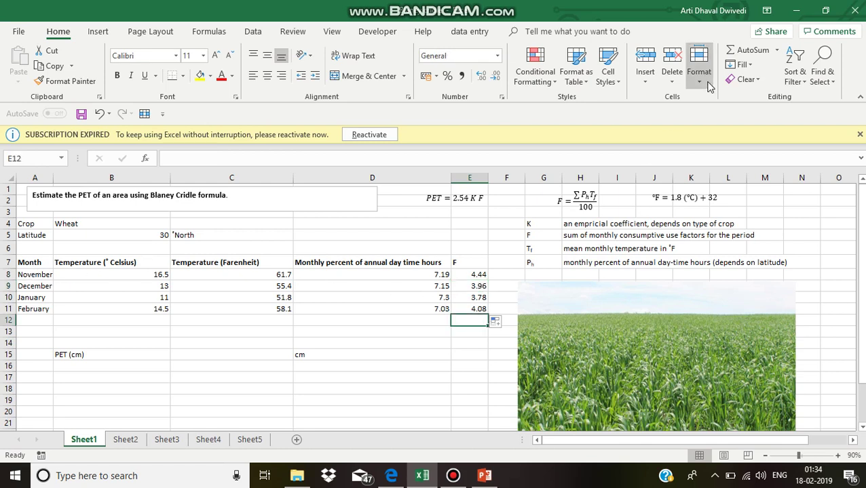
{"action": "left_click", "coordinate": [776, 51]}
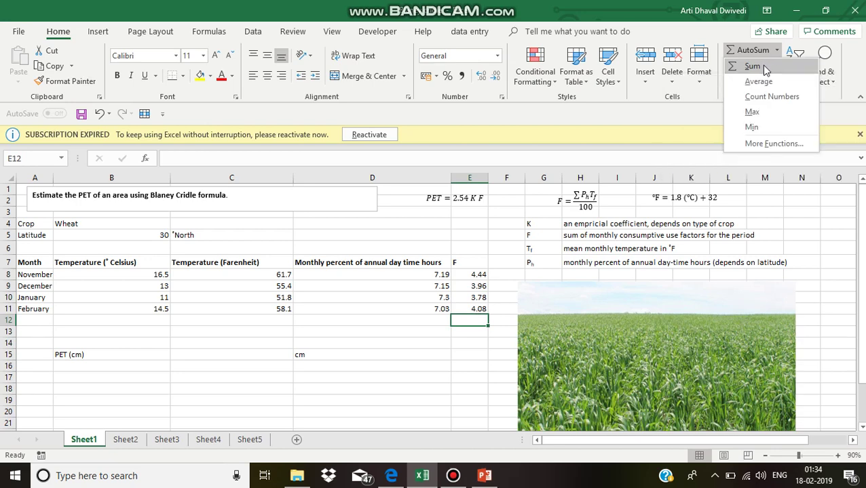
{"action": "left_click", "coordinate": [763, 65]}
{"action": "key", "text": "Return"}
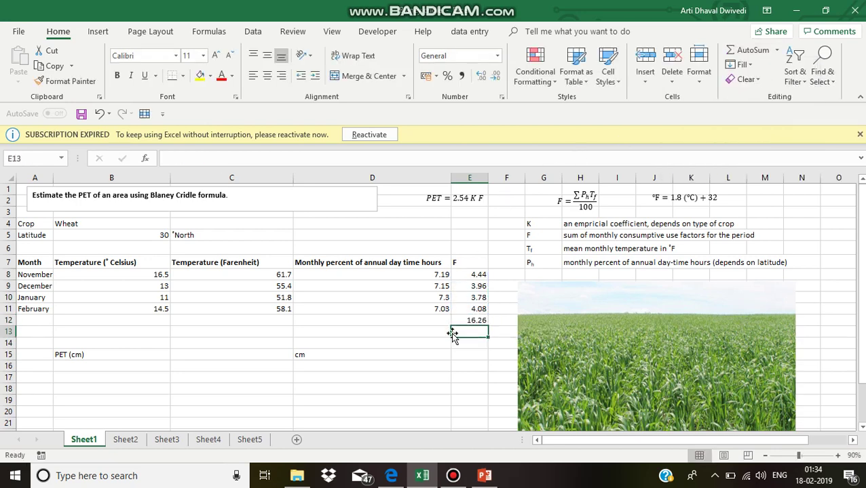
Enter the PET formula =2.54*E12*0.65 in C15 using wheat's K of 0.65, giving 26.85.
{"action": "left_click", "coordinate": [180, 353]}
{"action": "type", "text": "="}
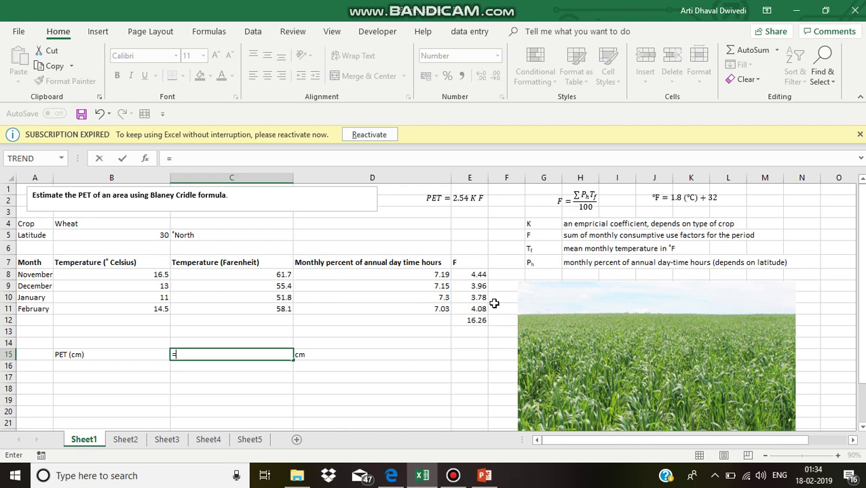
{"action": "type", "text": "2.54*"}
{"action": "left_click", "coordinate": [476, 322]}
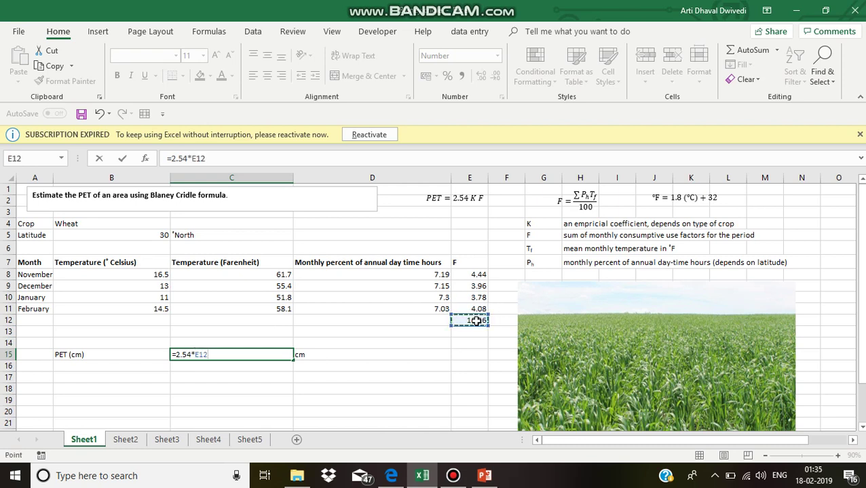
{"action": "type", "text": "*"}
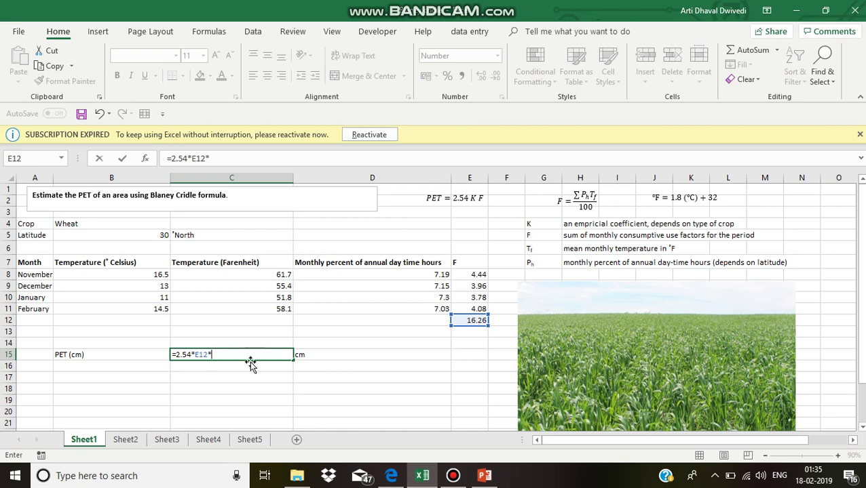
{"action": "left_click", "coordinate": [206, 440]}
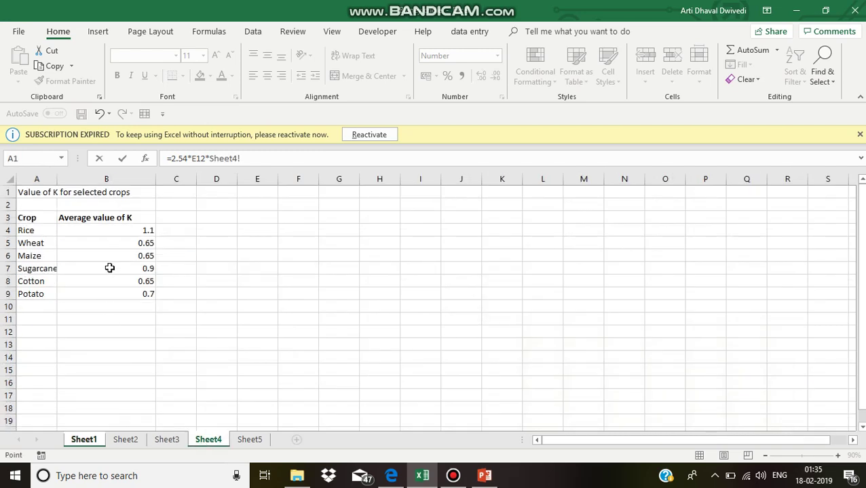
{"action": "left_click", "coordinate": [123, 244]}
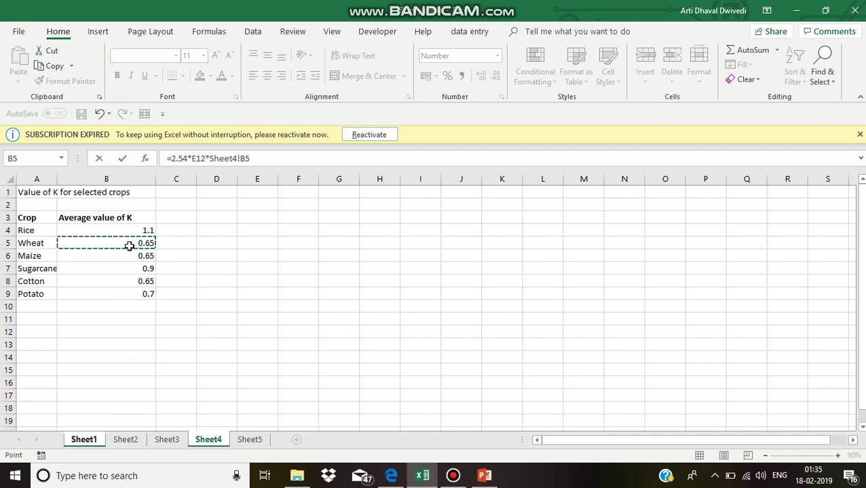
{"action": "left_click", "coordinate": [93, 441]}
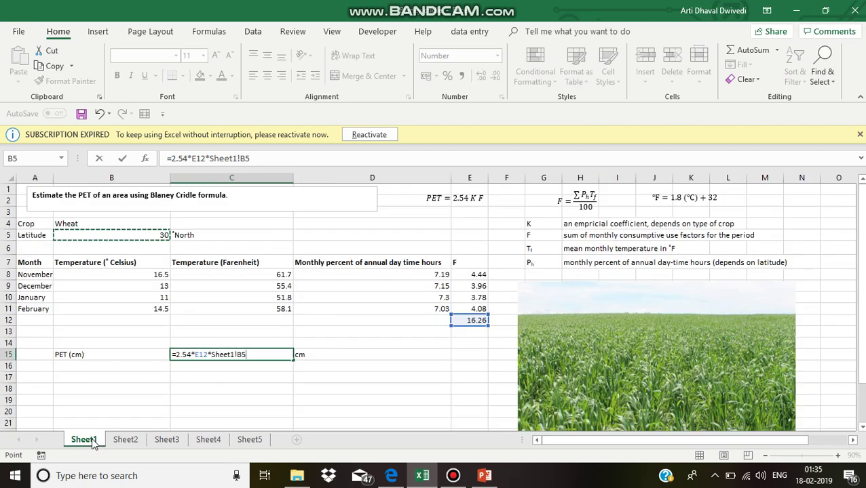
{"action": "key", "text": "BackSpace"}
{"action": "key", "text": "BackSpace"}
{"action": "key", "text": "BackSpace"}
{"action": "key", "text": "BackSpace"}
{"action": "key", "text": "BackSpace"}
{"action": "key", "text": "BackSpace"}
{"action": "key", "text": "BackSpace"}
{"action": "key", "text": "BackSpace"}
{"action": "key", "text": "BackSpace"}
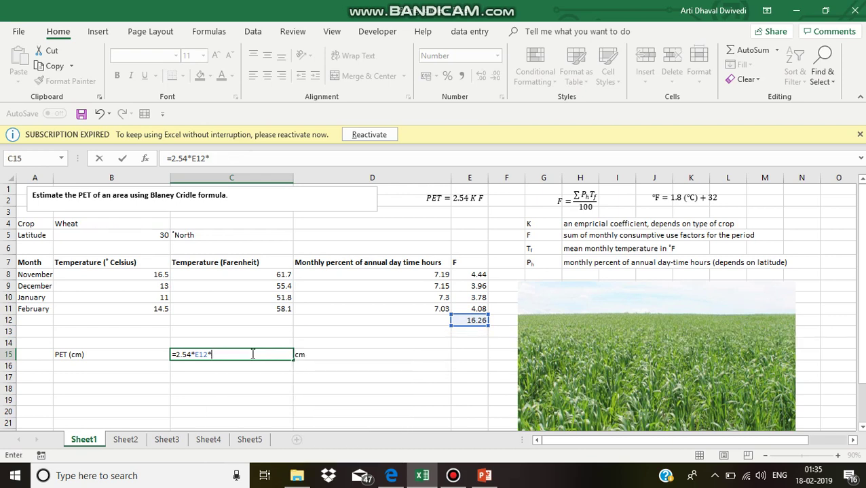
{"action": "type", "text": "0.65"}
{"action": "key", "text": "Return"}
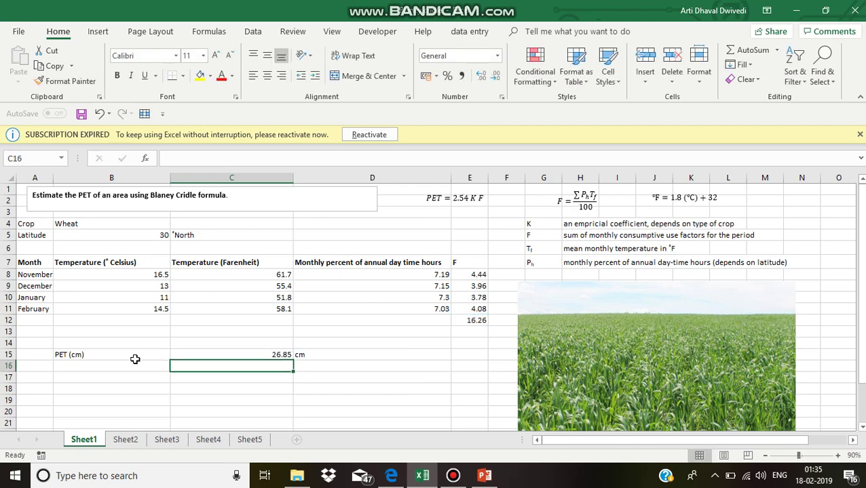
Fill the PET (cm) label and its result in B15:C15 yellow.
{"action": "left_click", "coordinate": [135, 359]}
{"action": "left_click", "coordinate": [250, 356]}
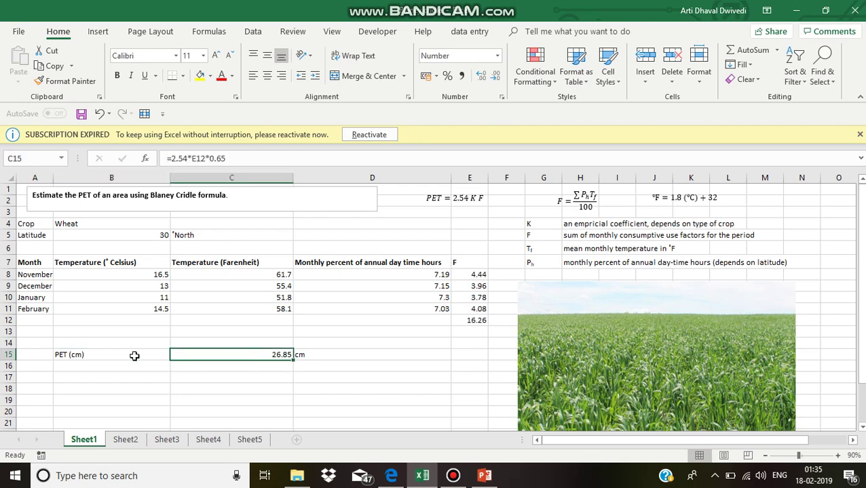
{"action": "left_click_drag", "start_coordinate": [134, 356], "coordinate": [201, 356]}
{"action": "left_click", "coordinate": [202, 76]}
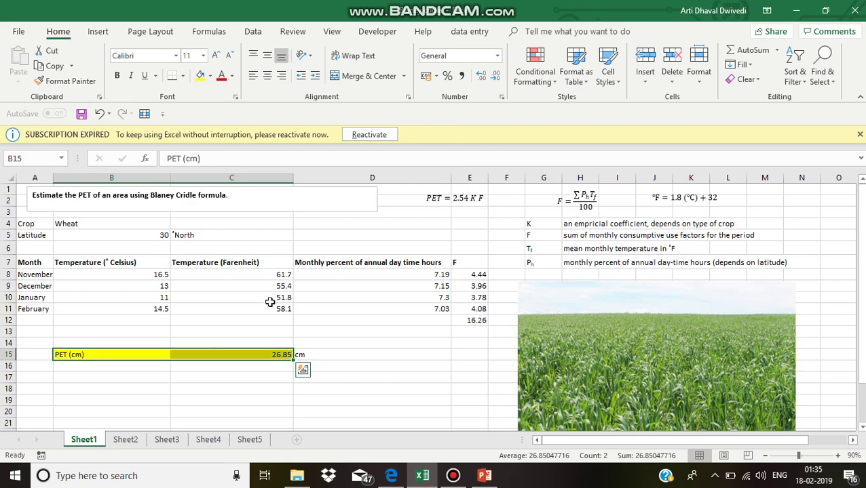
{"action": "left_click", "coordinate": [309, 331]}
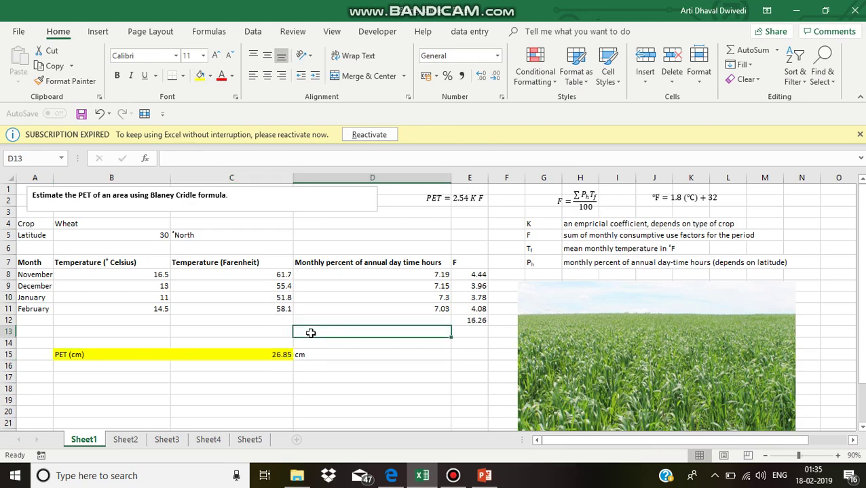
On the Sheet5 cotton problem, enter July in B8 and 65.7 in C8.
{"action": "left_click", "coordinate": [210, 441]}
{"action": "left_click", "coordinate": [241, 441]}
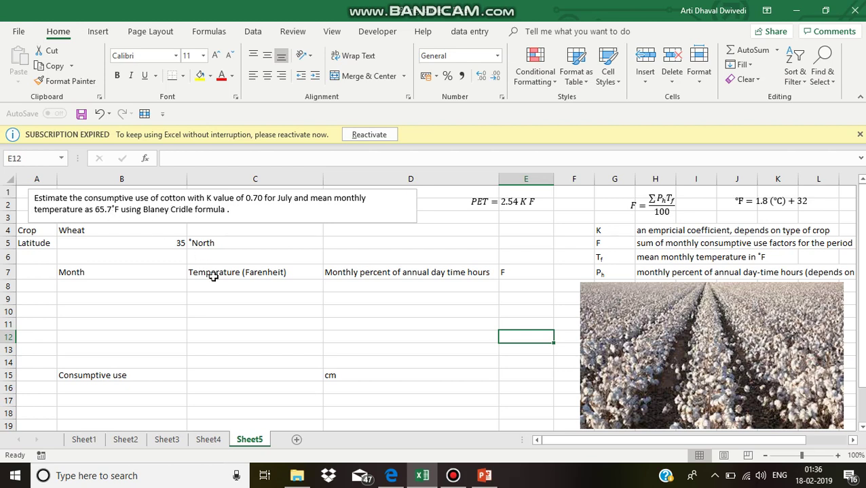
{"action": "left_click", "coordinate": [145, 287]}
{"action": "type", "text": "July"}
{"action": "left_click", "coordinate": [231, 284]}
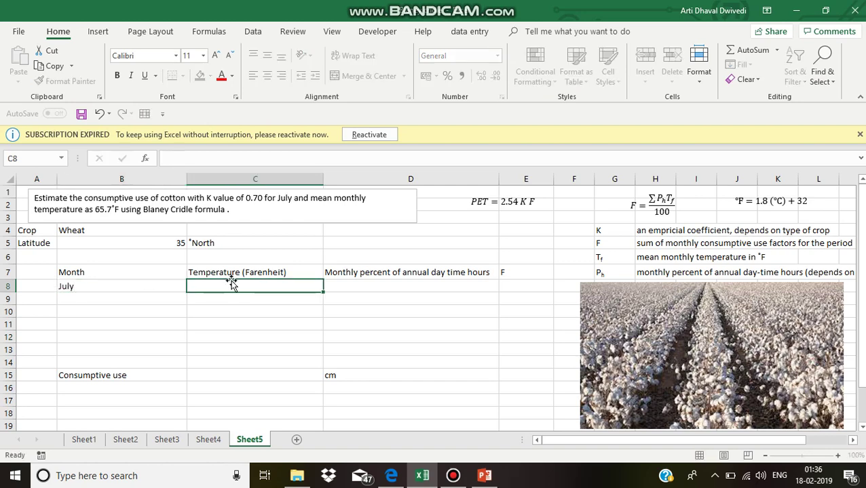
{"action": "type", "text": "65"}
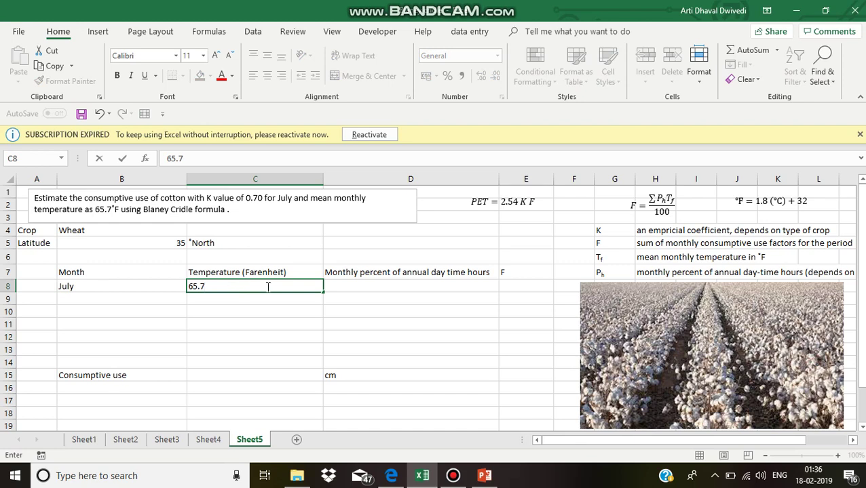
{"action": "type", "text": ".7"}
{"action": "left_click", "coordinate": [349, 288]}
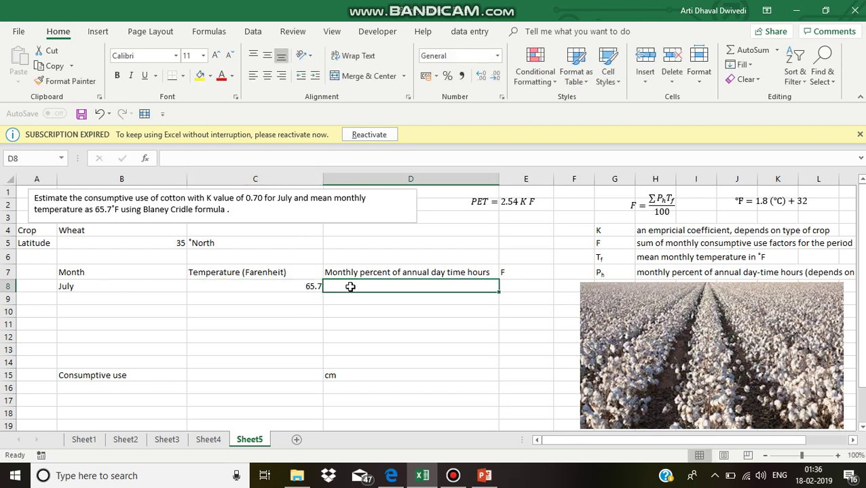
Look up the 35° North July percentage on Sheet3 and type 9.93 into D8.
{"action": "left_click", "coordinate": [170, 440]}
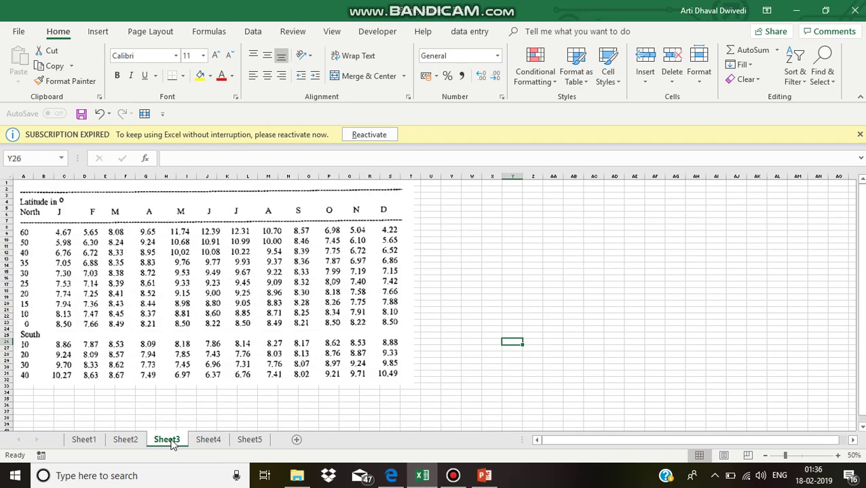
{"action": "left_click", "coordinate": [247, 440]}
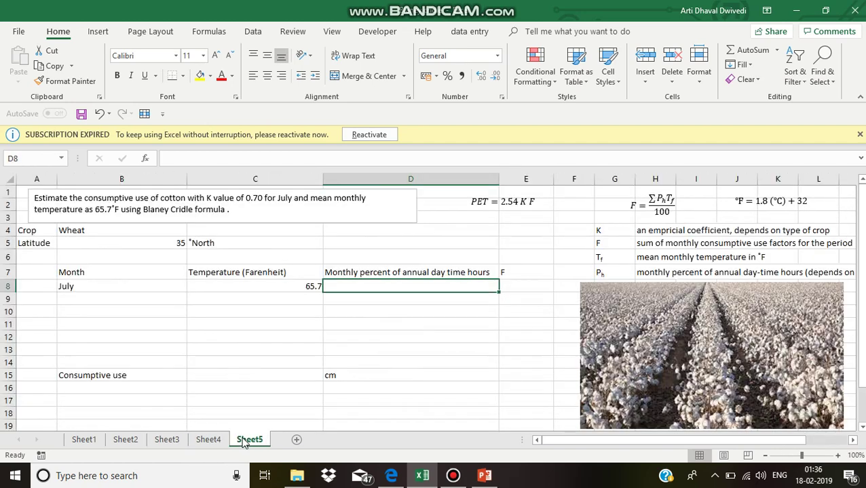
{"action": "left_click", "coordinate": [182, 242]}
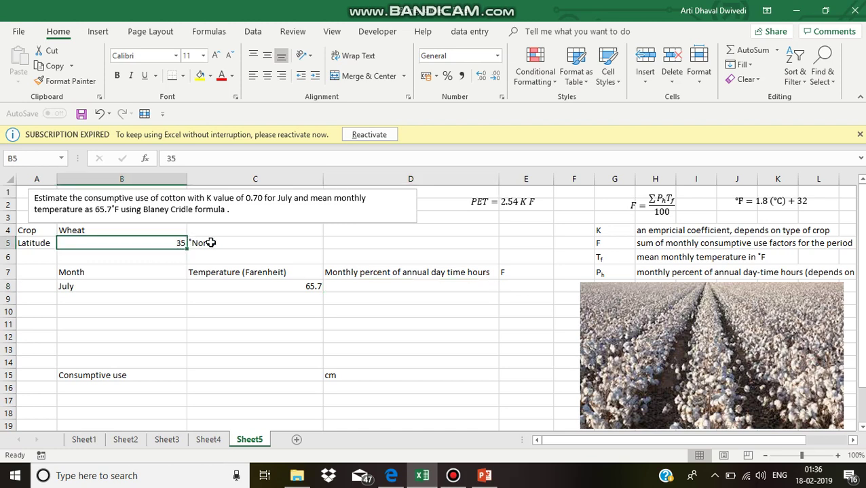
{"action": "left_click", "coordinate": [214, 441]}
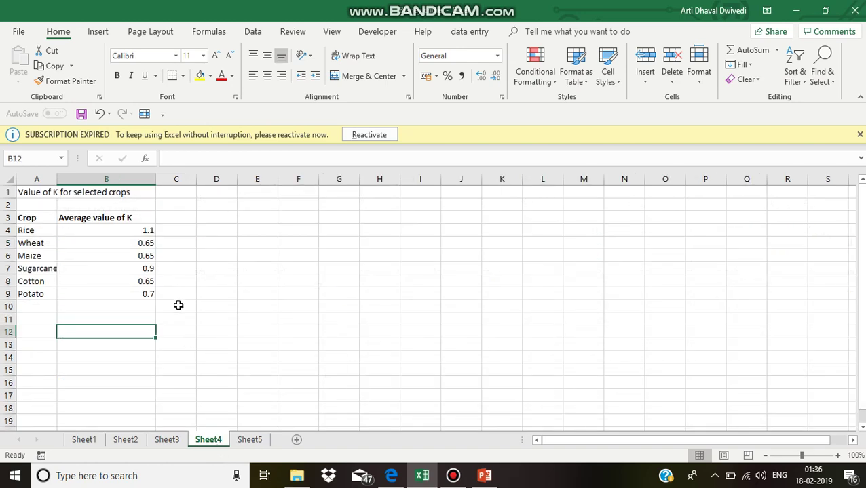
{"action": "left_click", "coordinate": [170, 440]}
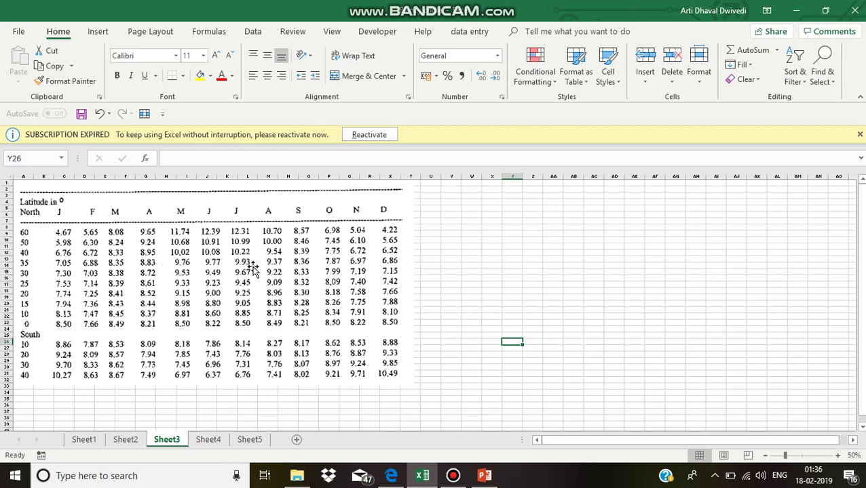
{"action": "left_click", "coordinate": [250, 441]}
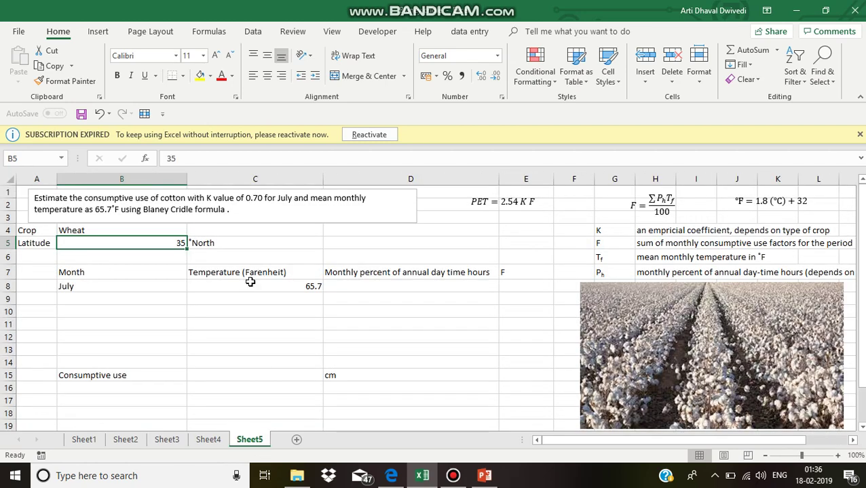
{"action": "left_click", "coordinate": [372, 283]}
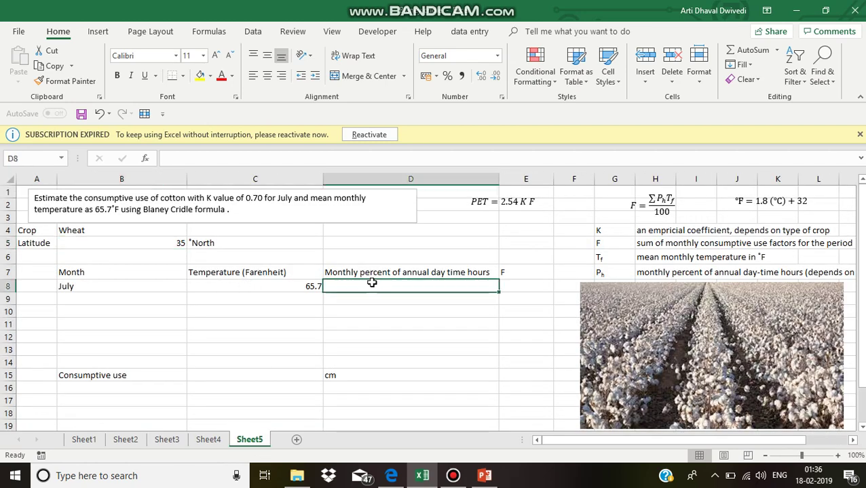
{"action": "type", "text": "9"}
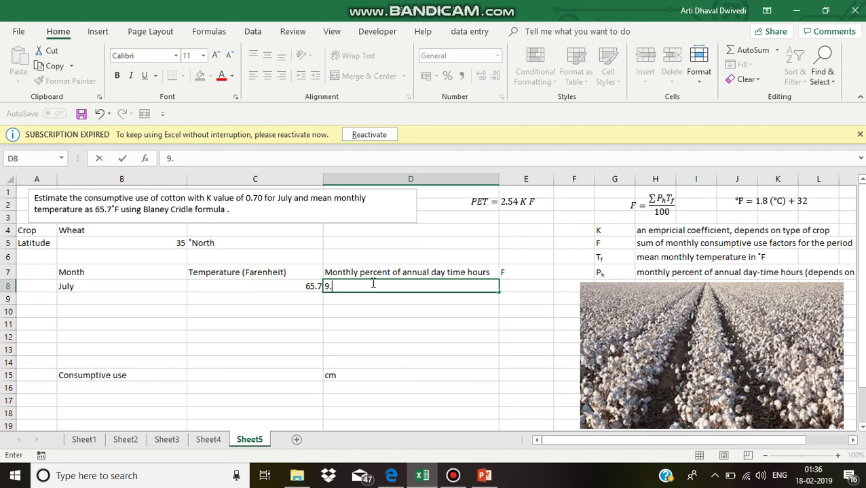
{"action": "type", "text": ".93"}
Enter =C8*D8/100 in E8 and decrease decimals so July's F shows 6.52.
{"action": "left_click", "coordinate": [512, 285]}
{"action": "type", "text": "="}
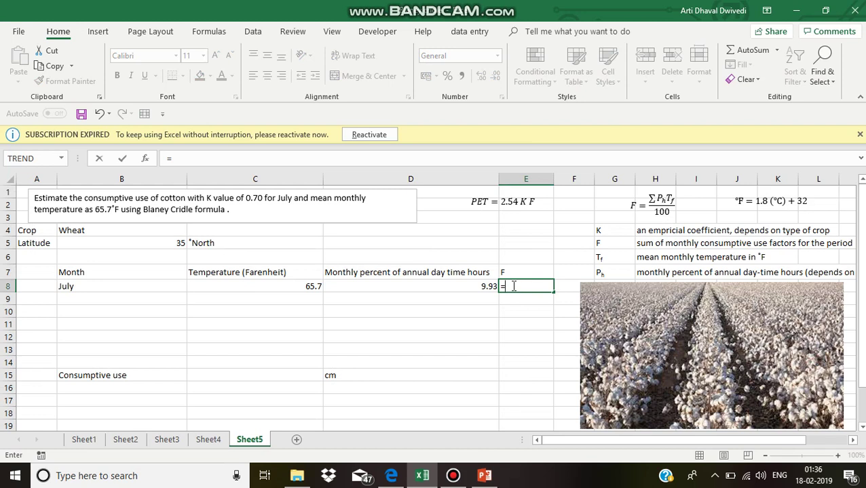
{"action": "left_click", "coordinate": [314, 285]}
{"action": "type", "text": "*"}
{"action": "left_click", "coordinate": [432, 286]}
{"action": "type", "text": "/100"}
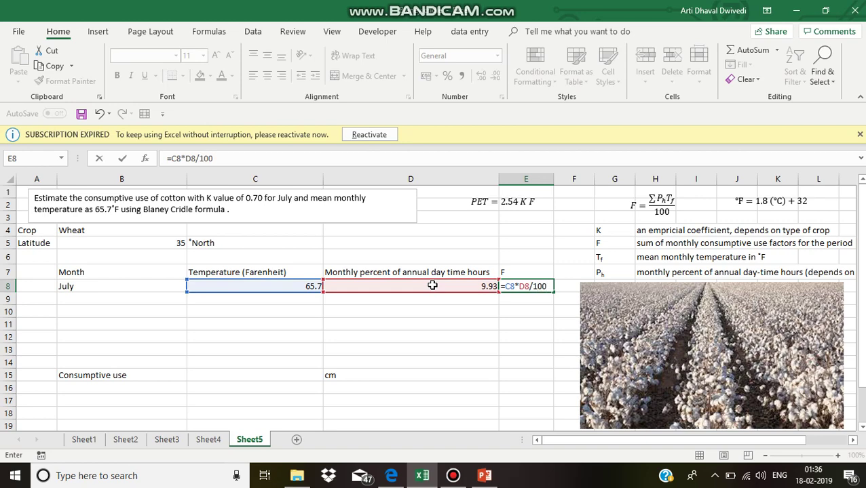
{"action": "key", "text": "Return"}
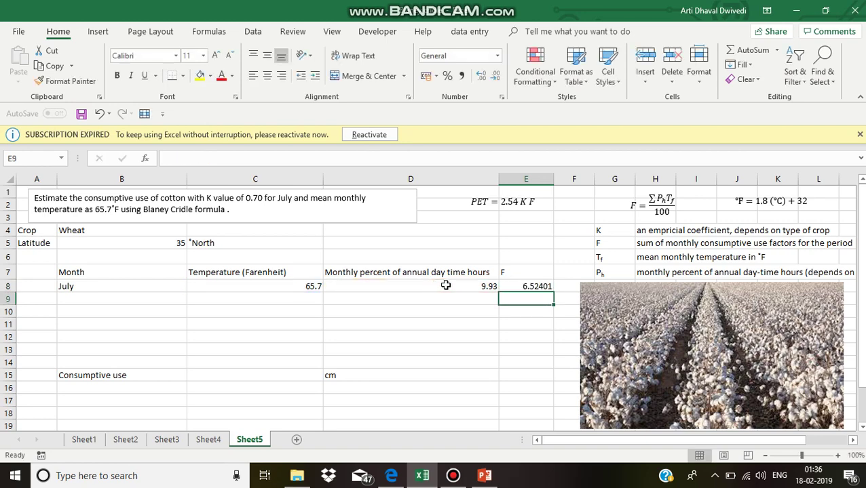
{"action": "left_click", "coordinate": [528, 284]}
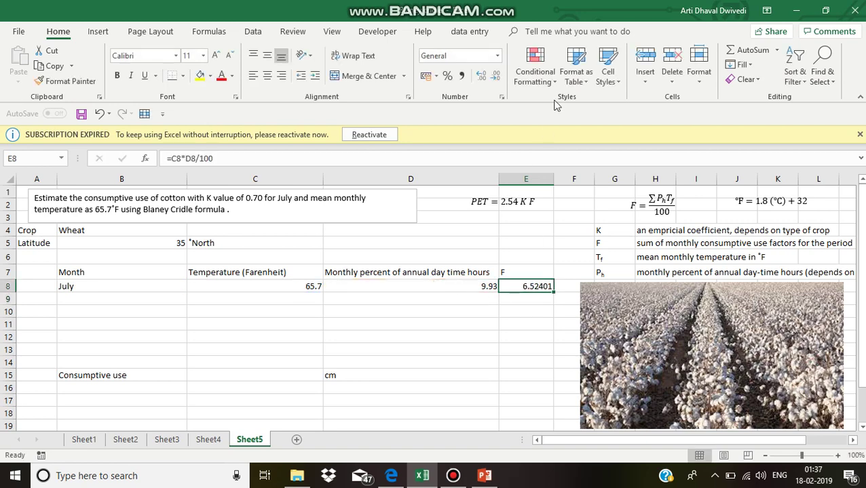
{"action": "left_click", "coordinate": [495, 76]}
{"action": "left_click", "coordinate": [495, 76]}
{"action": "left_click", "coordinate": [495, 75]}
Enter =2.54*0.70*E8 in C15, giving cotton's July consumptive use of 11.60 cm.
{"action": "left_click", "coordinate": [224, 377]}
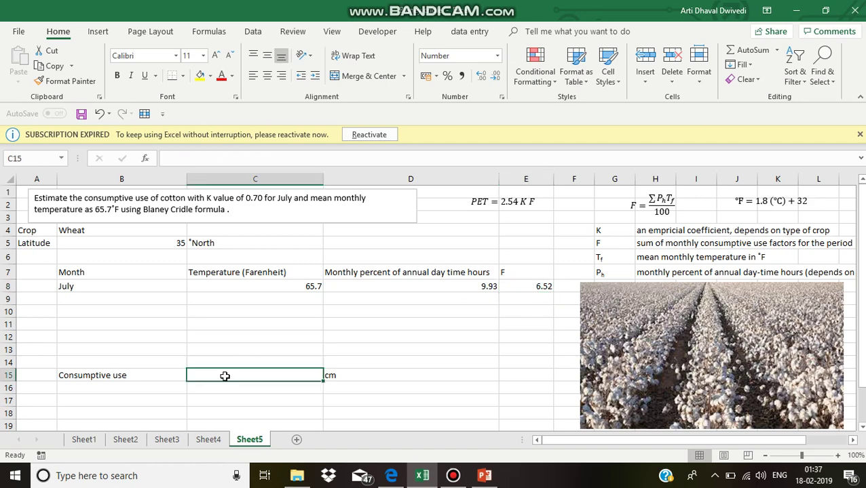
{"action": "type", "text": "="}
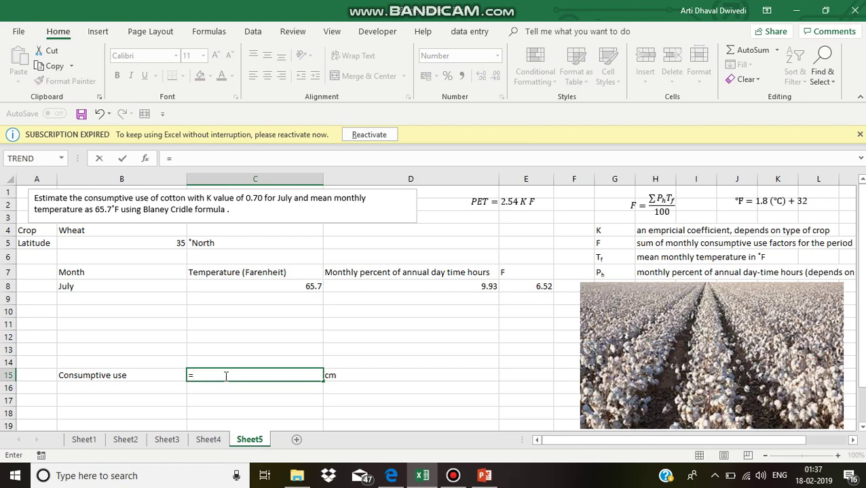
{"action": "type", "text": "2.54*"}
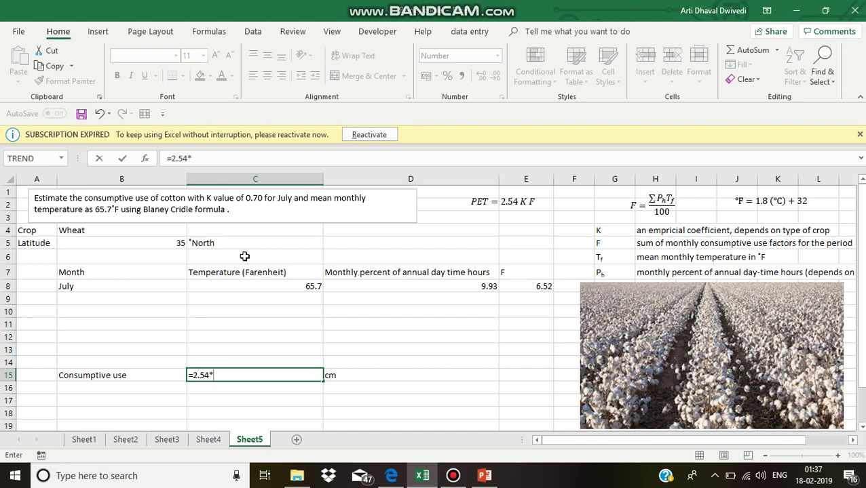
{"action": "type", "text": "0.70*"}
{"action": "left_click", "coordinate": [539, 286]}
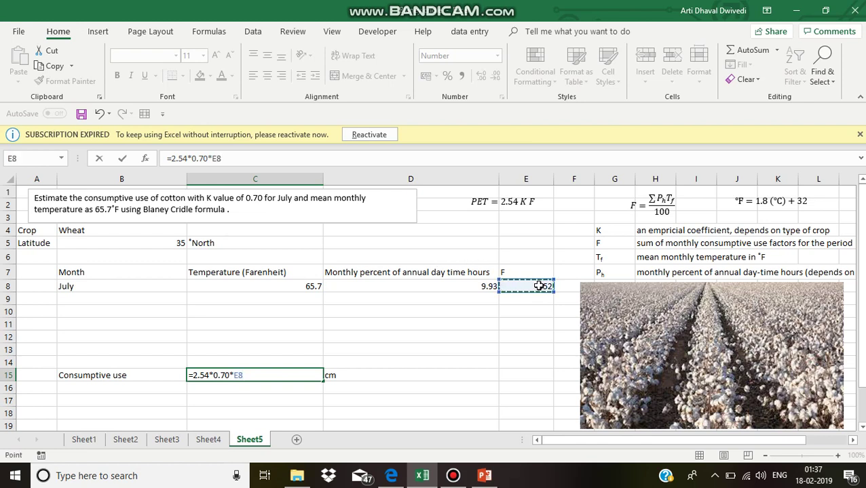
{"action": "key", "text": "Return"}
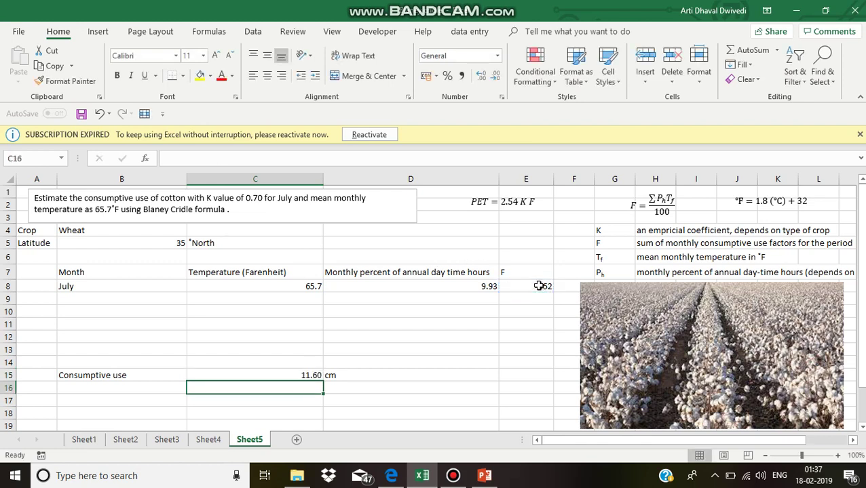